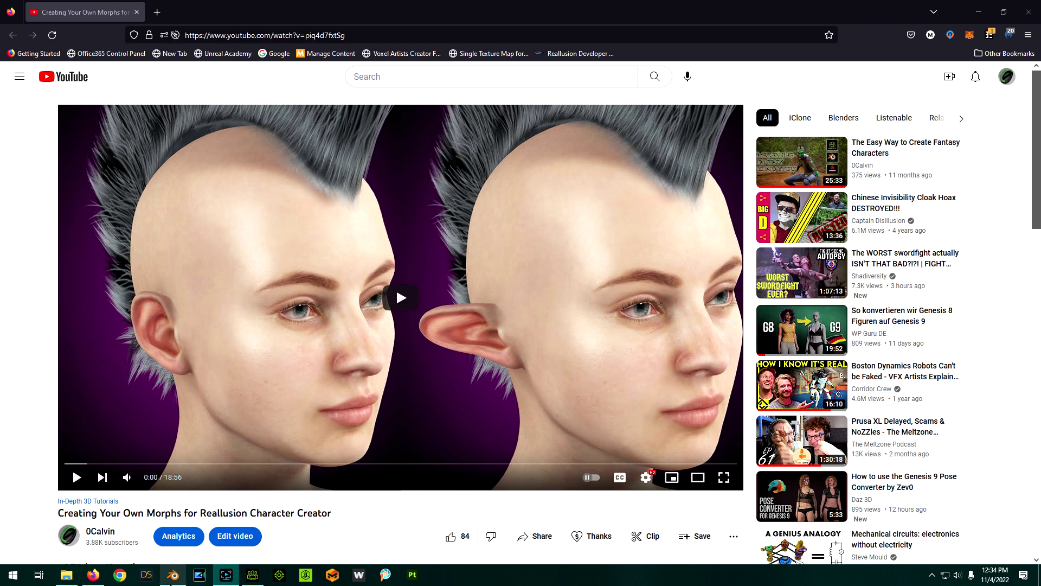
- Switch to Blender and examine the Wavefront OBJ entries among its import and export formats
left_click(169, 582)
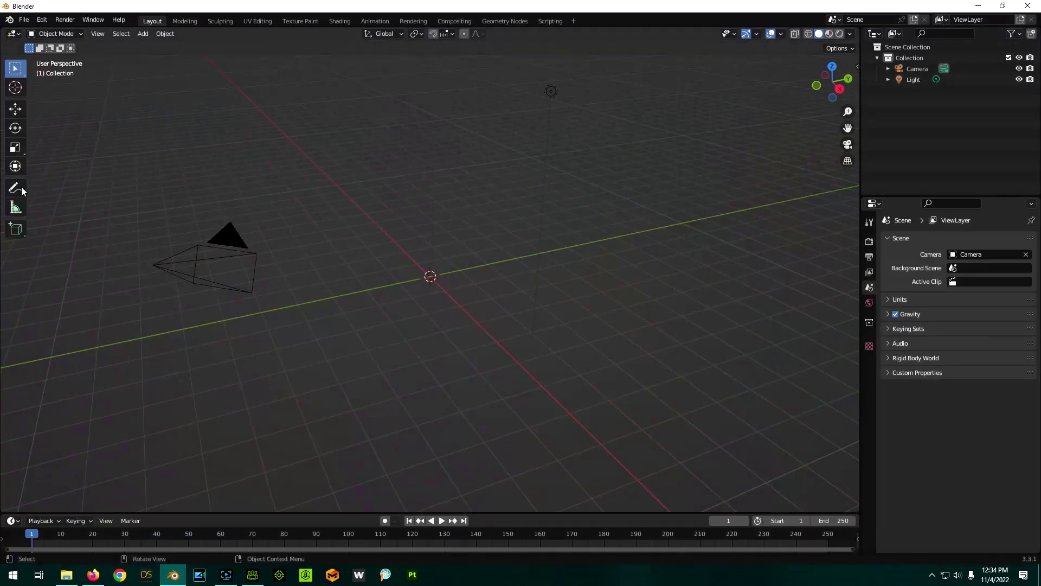
left_click(25, 20)
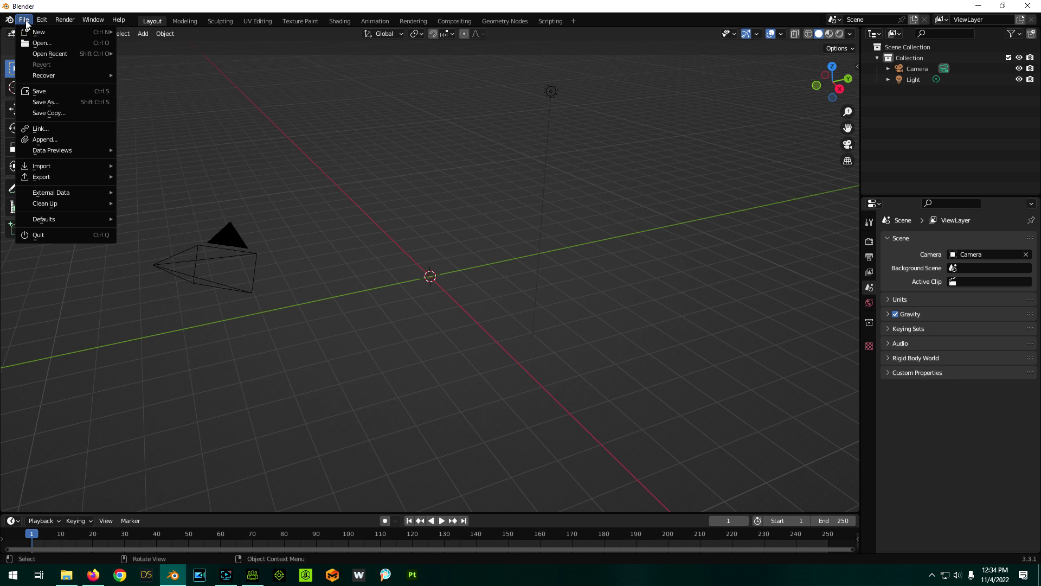
mouse_move(49, 167)
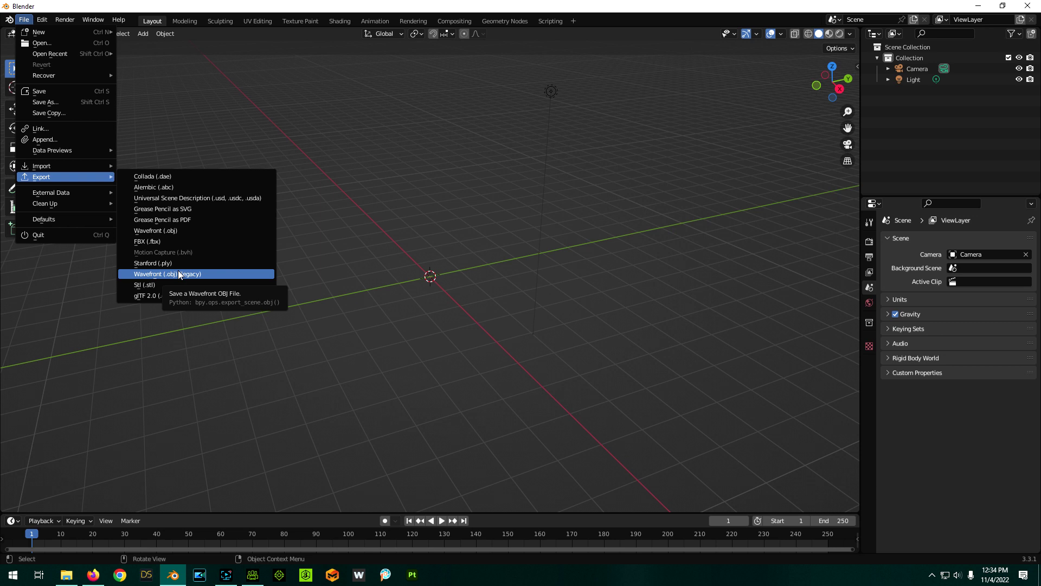
mouse_move(177, 582)
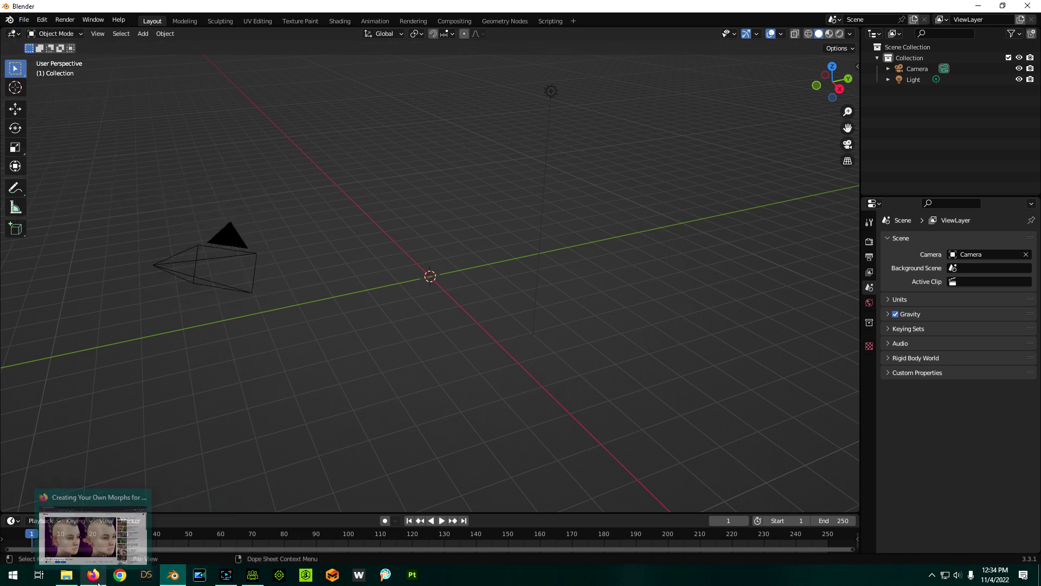
- Read the viewer comment about the corrupted OBJ or decryption key in Comment.png, and close the image
left_click(120, 544)
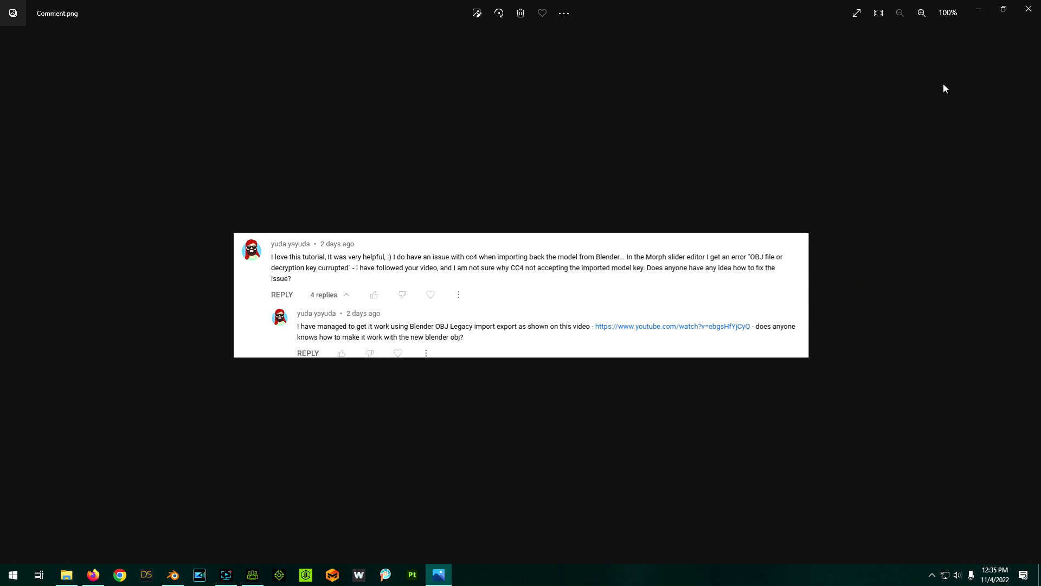
left_click(1029, 10)
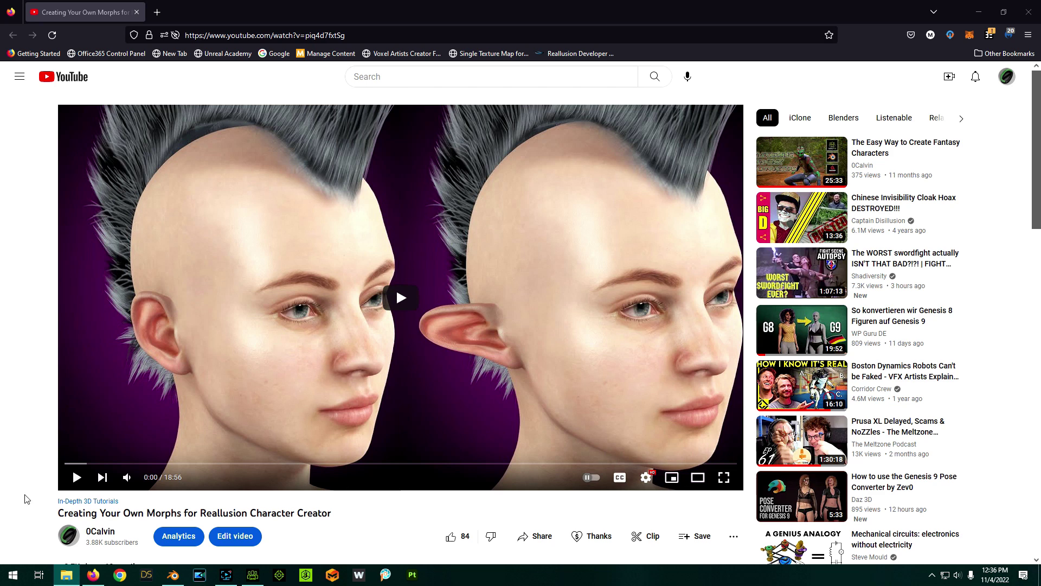
- Switch to Character Creator 4 and inspect the head of the base character
key("alt+Tab")
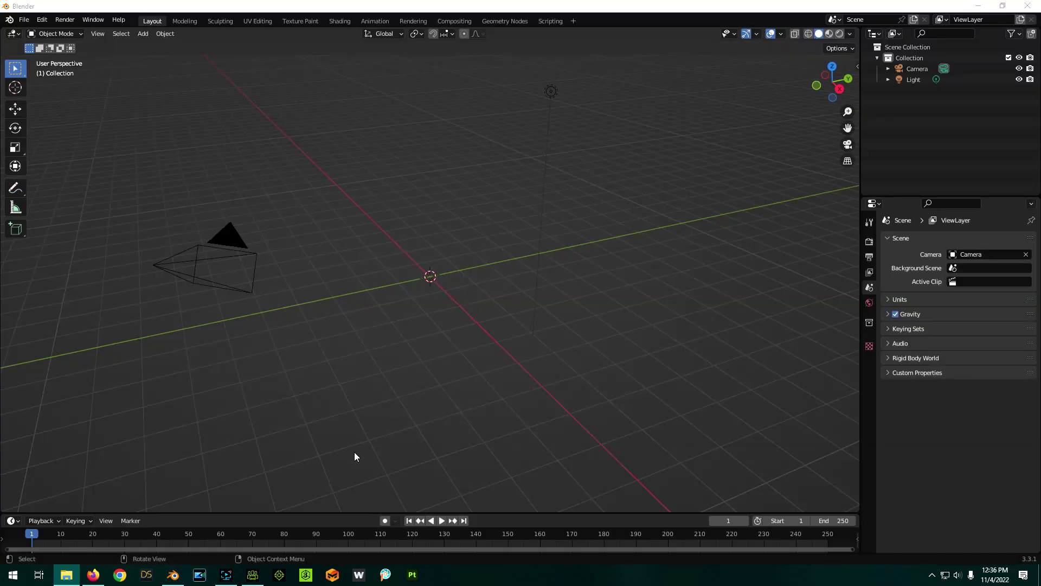
left_click(253, 574)
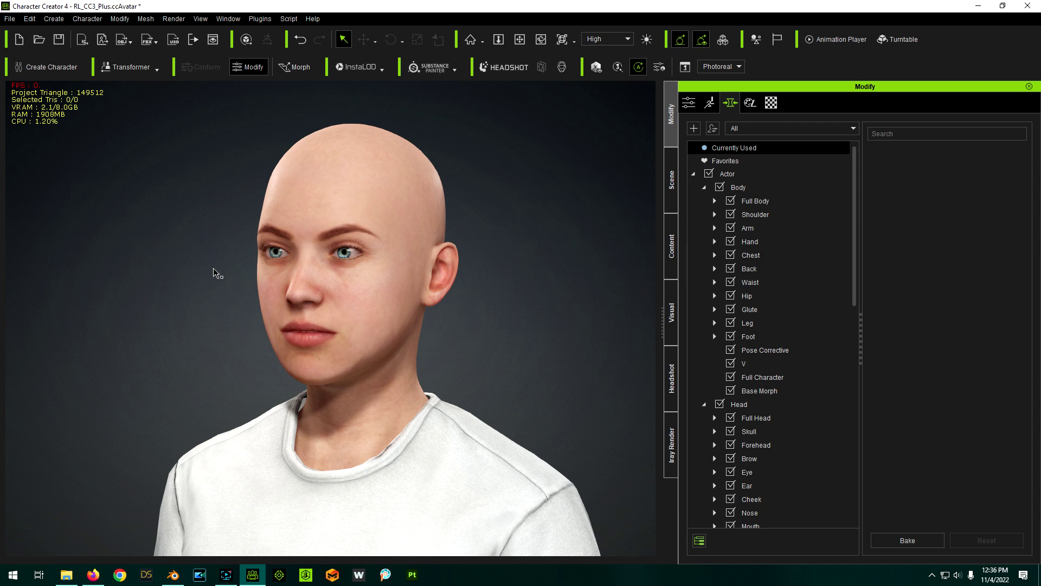
scroll(203, 271, "up", 3)
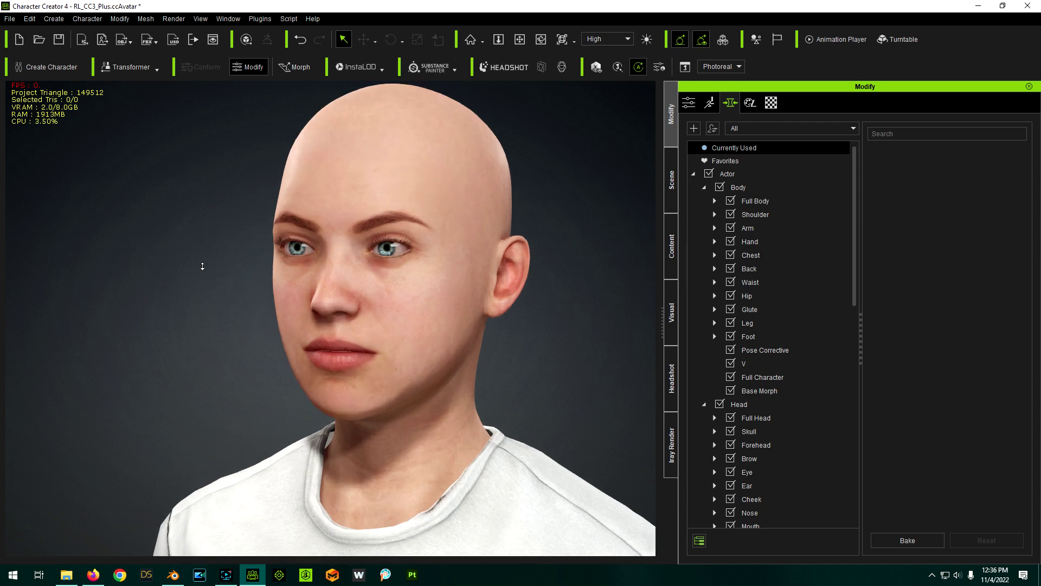
scroll(202, 267, "down", 3)
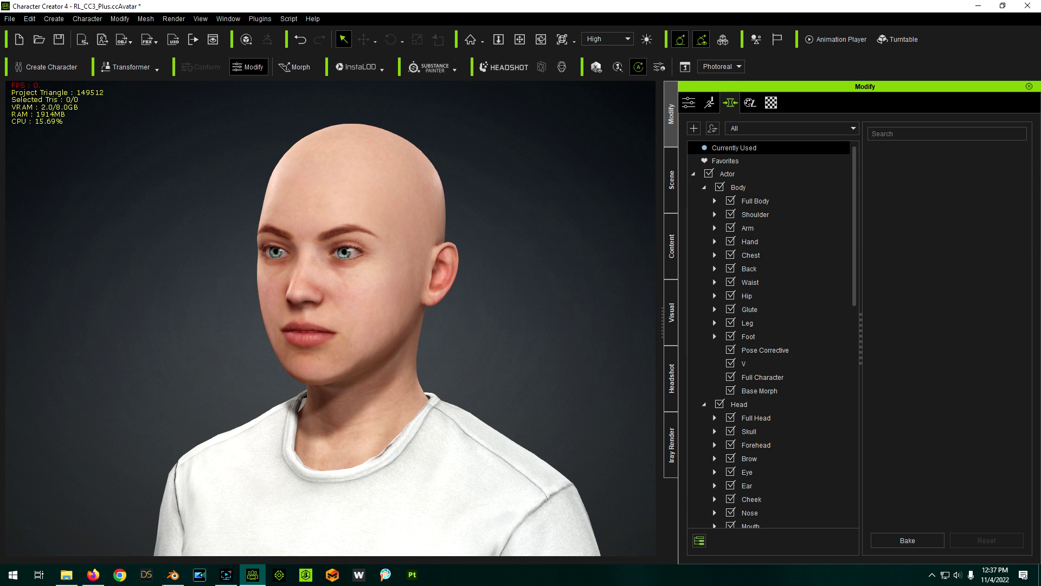
mouse_move(172, 581)
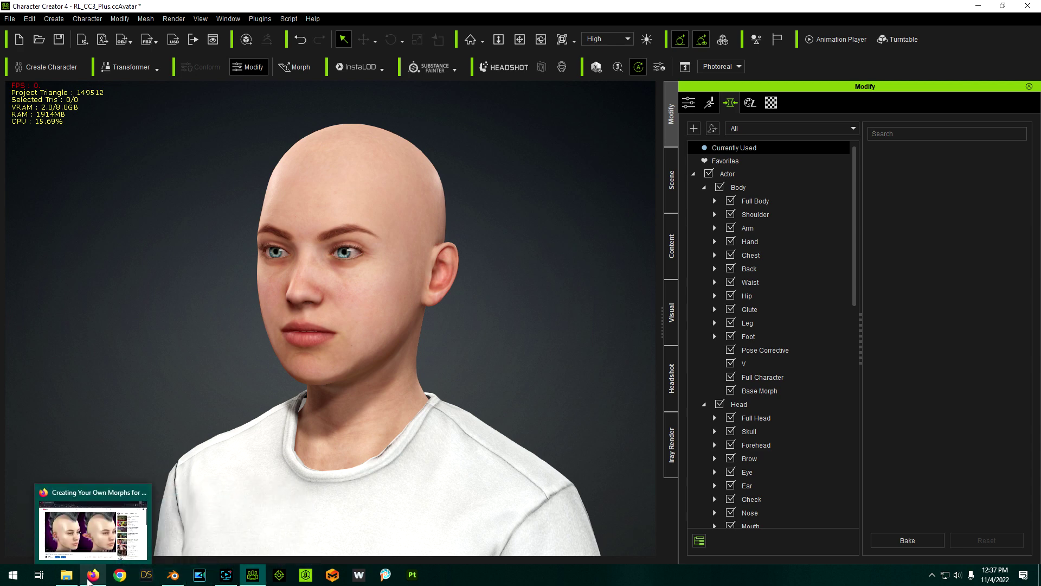
left_click(95, 521)
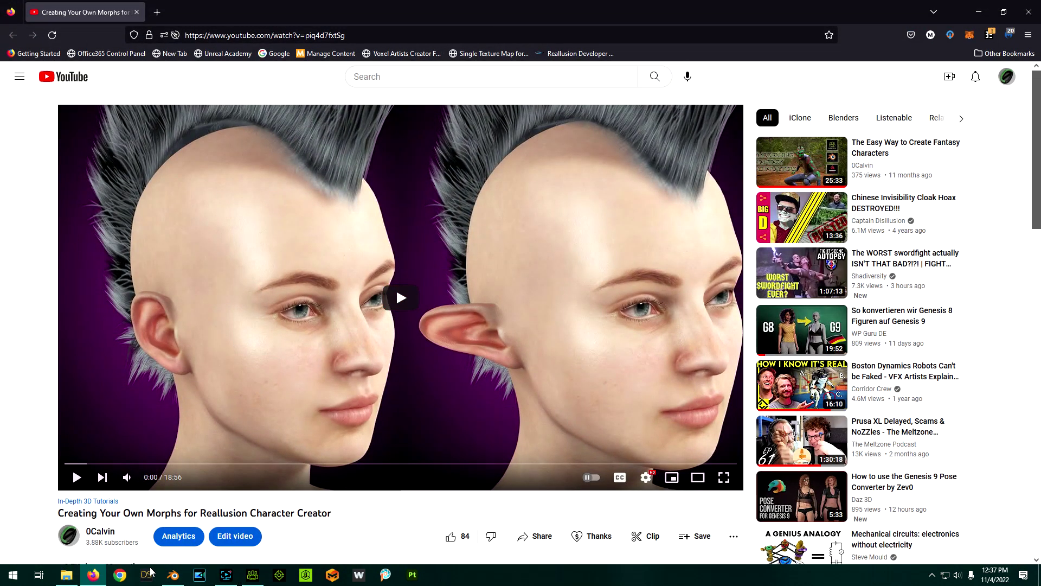
left_click(95, 574)
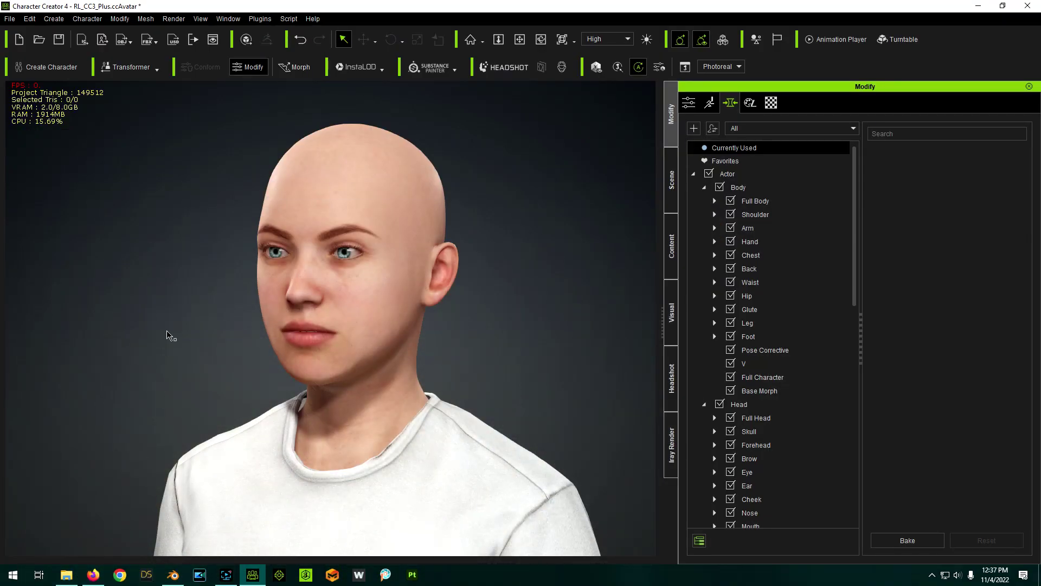
- Export the nude character in bind pose as OBJ, Y-Up with only the Body part, as CC3+NeutralBase in the Blender OBJ Test folder
left_click(12, 19)
mouse_move(36, 121)
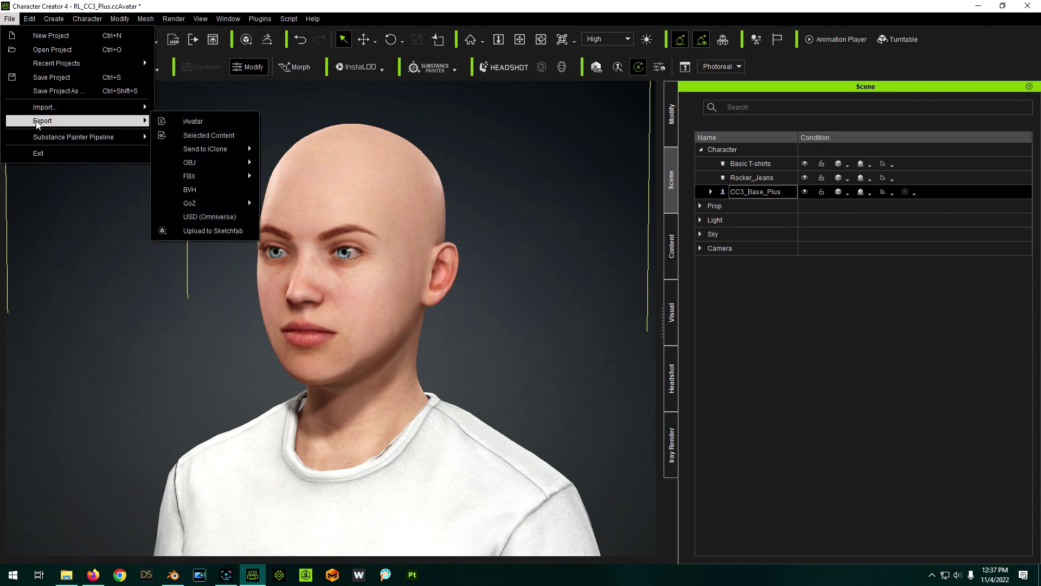
mouse_move(216, 169)
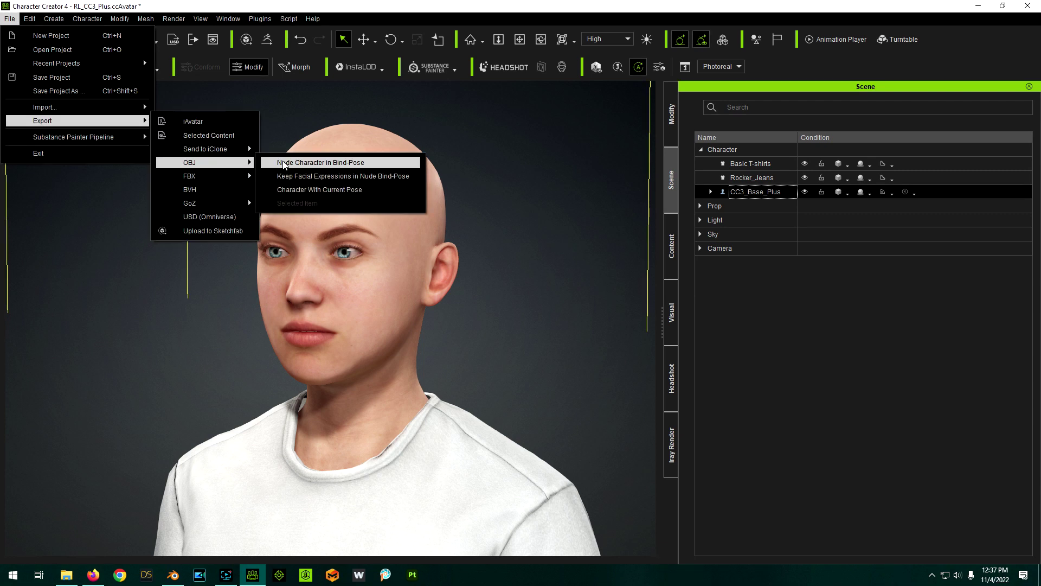
left_click(325, 162)
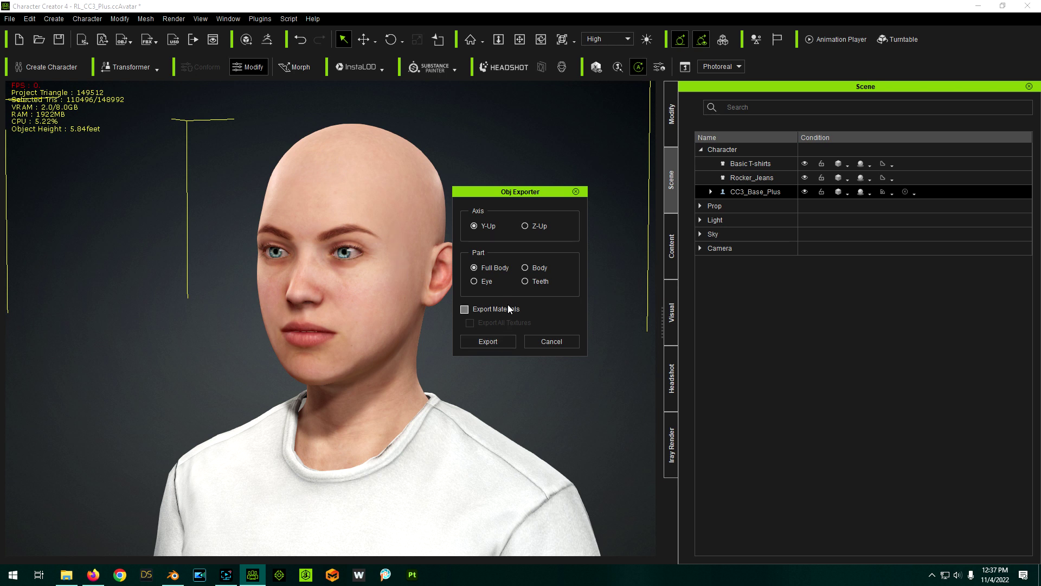
left_click(526, 267)
left_click(489, 341)
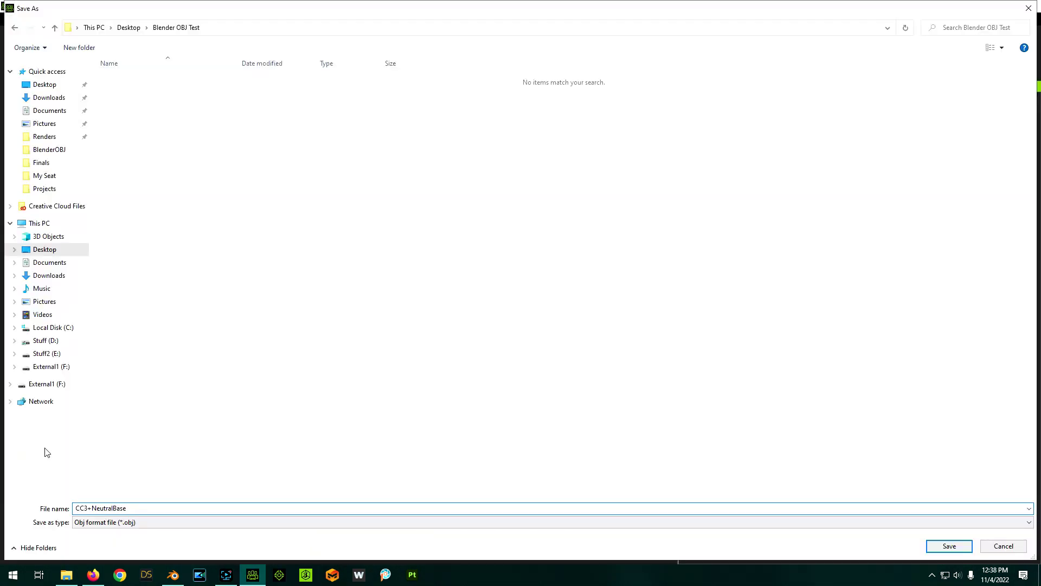
left_click(947, 547)
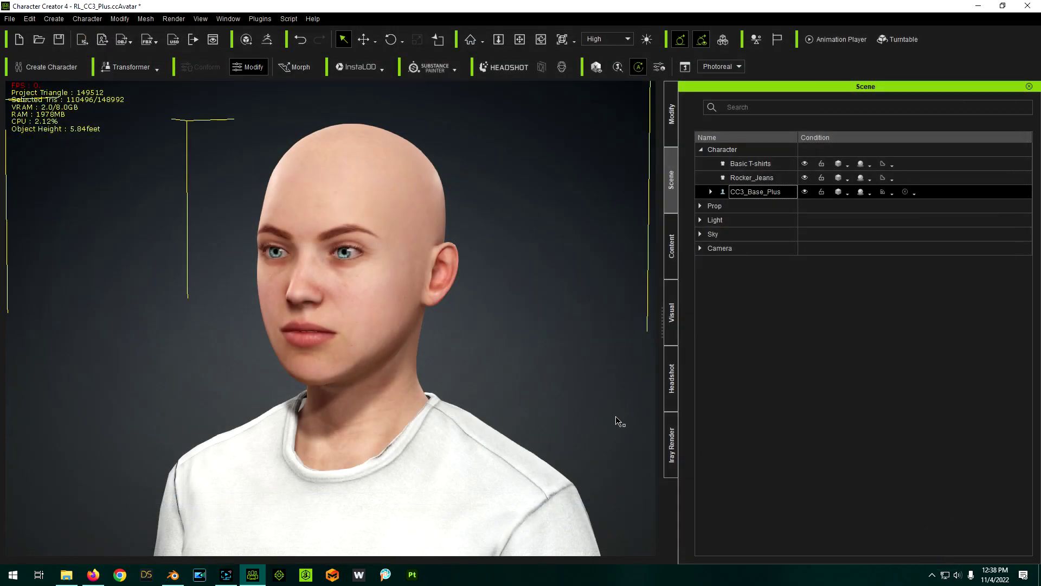
- Switch to Blender and import CC3+NeutralBase.obj with the legacy Wavefront importer, bringing the full body into view
left_click(173, 574)
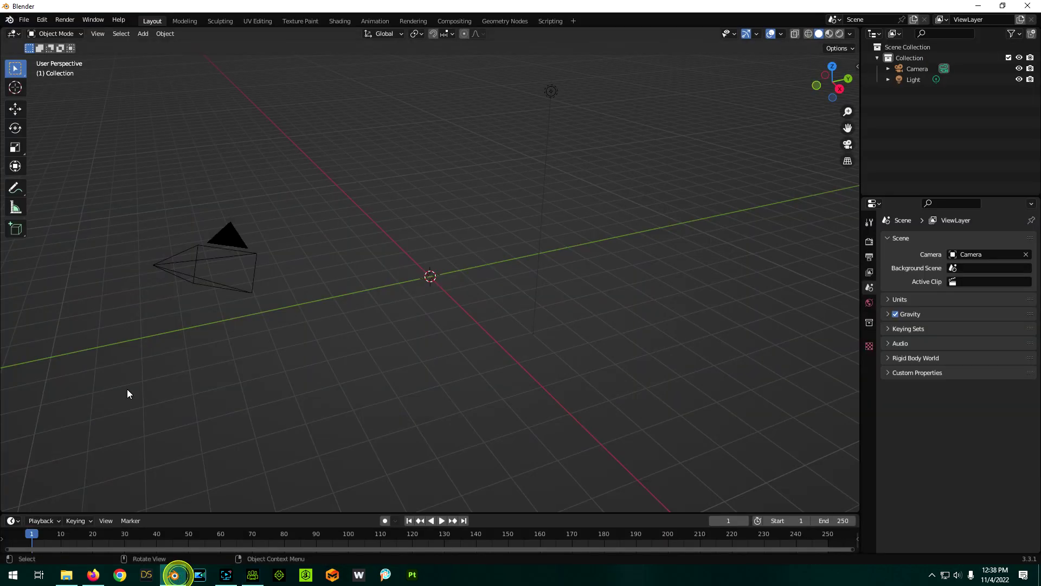
left_click(23, 19)
mouse_move(60, 167)
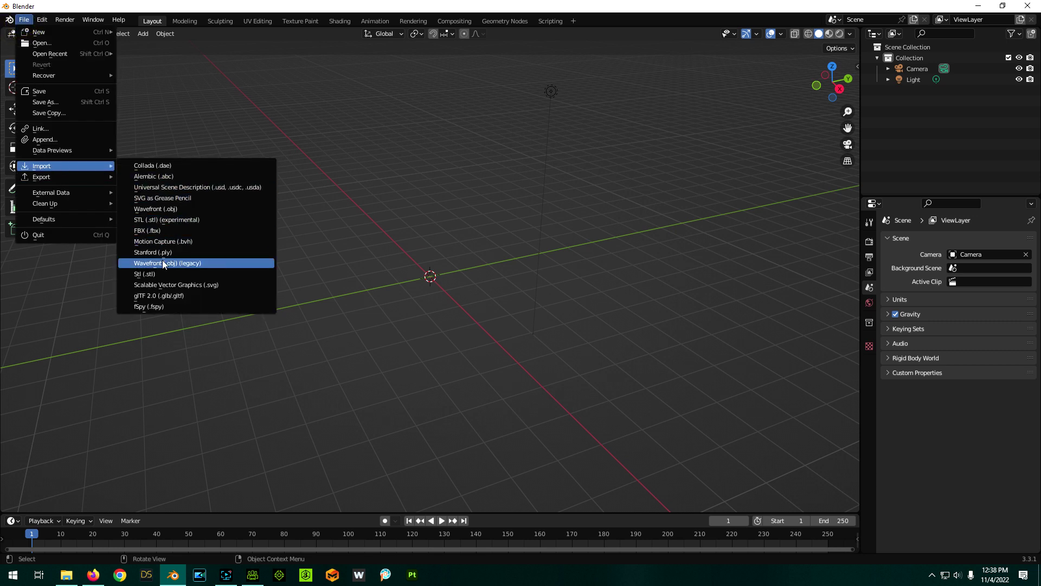
left_click(183, 262)
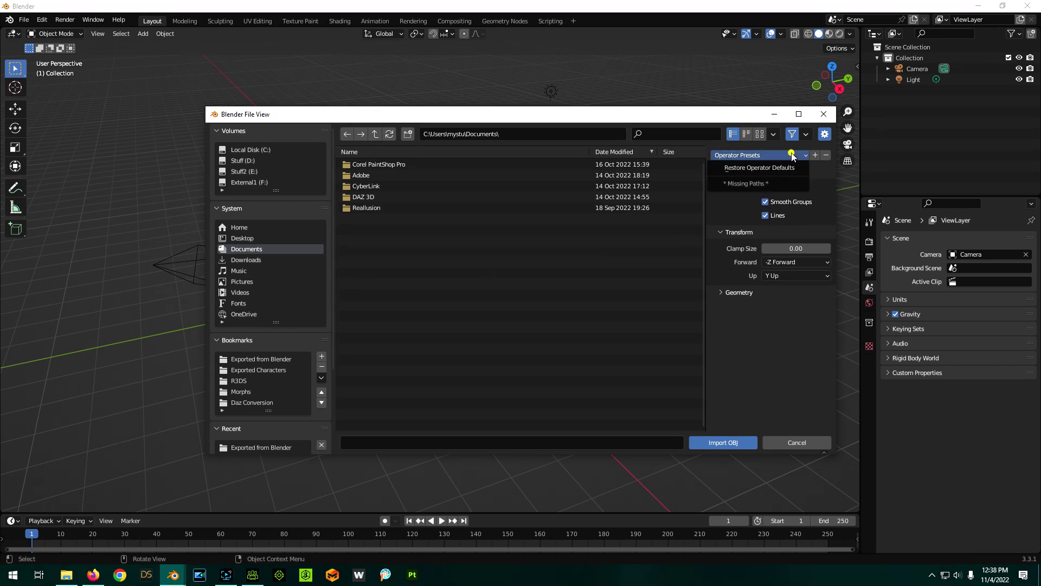
left_click(793, 292)
left_click(792, 308)
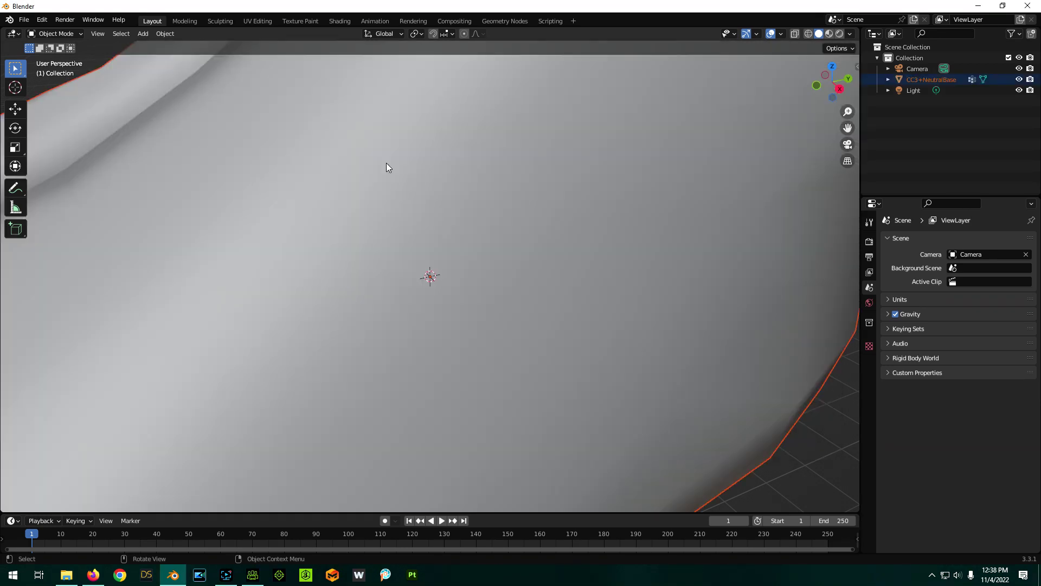
scroll(412, 213, "down", 6)
scroll(410, 255, "down", 3)
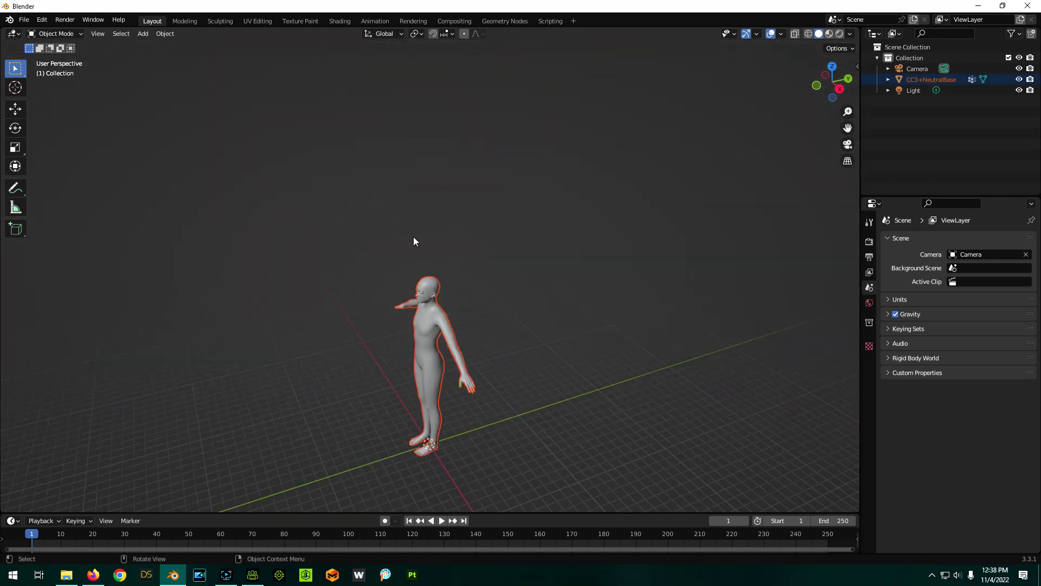
- Pull the tip of the mesh's nose outward with proportional editing to form a long pointed nose
key("Tab")
scroll(293, 245, "up", 8)
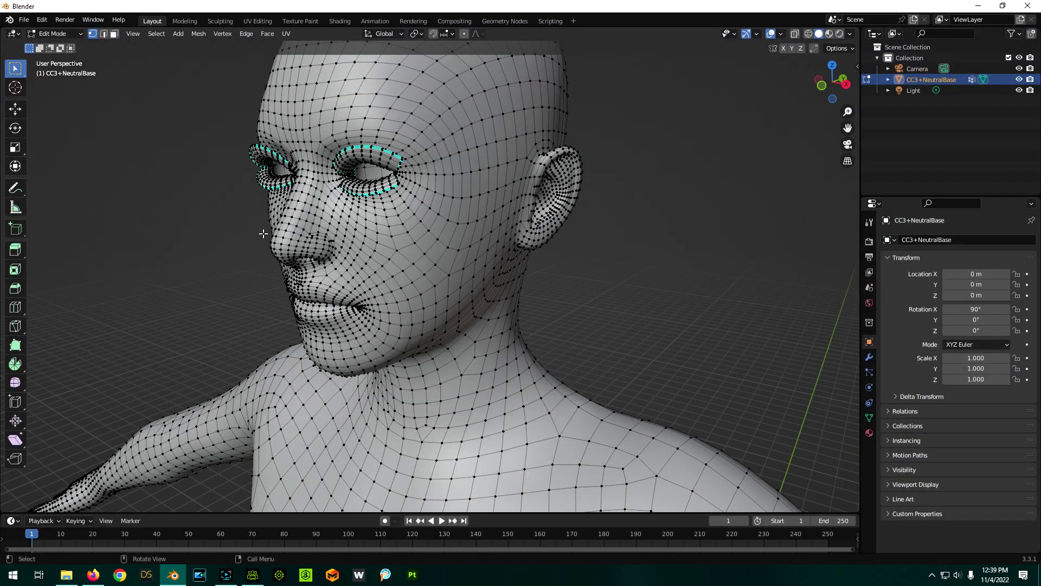
left_click(464, 34)
left_click(272, 241)
key("g")
scroll(276, 260, "down", 9)
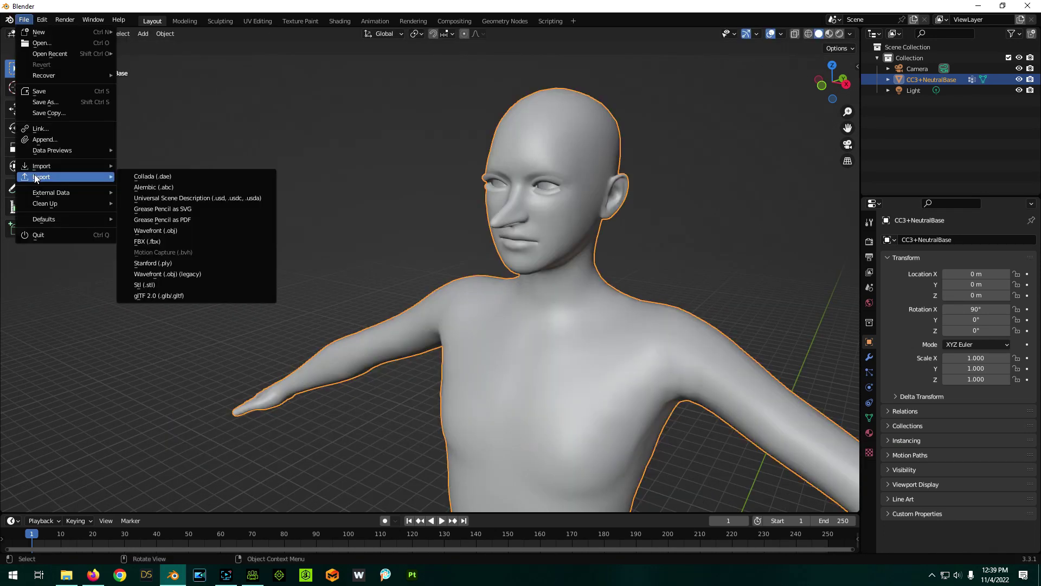
- Export the mesh as LegacyInOut.obj to Blender OBJ Test with the legacy Wavefront exporter, using Selection Only, Polygroups and Keep Vertex Order
left_click(168, 274)
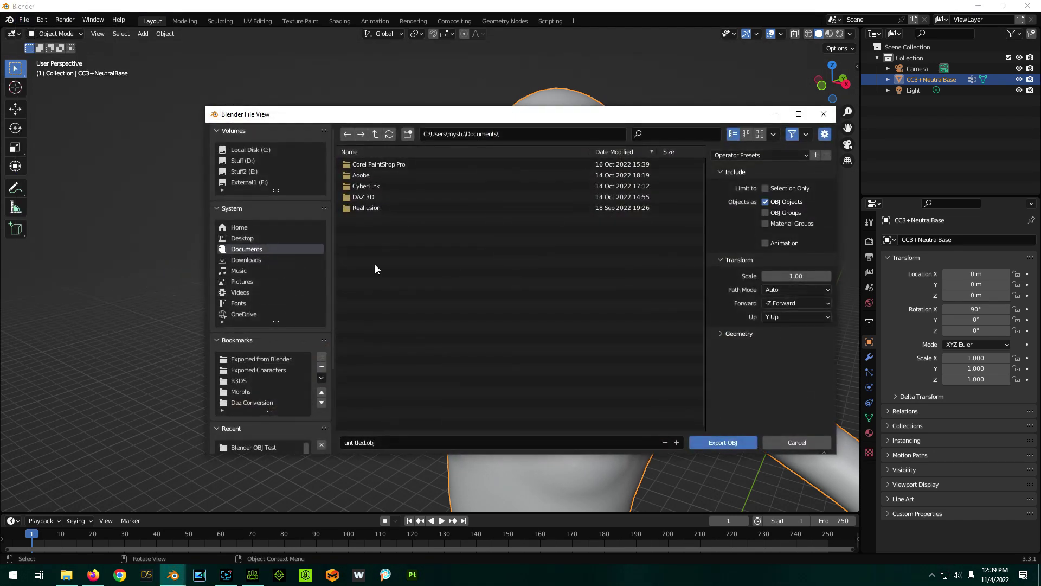
scroll(729, 206, "down", 3)
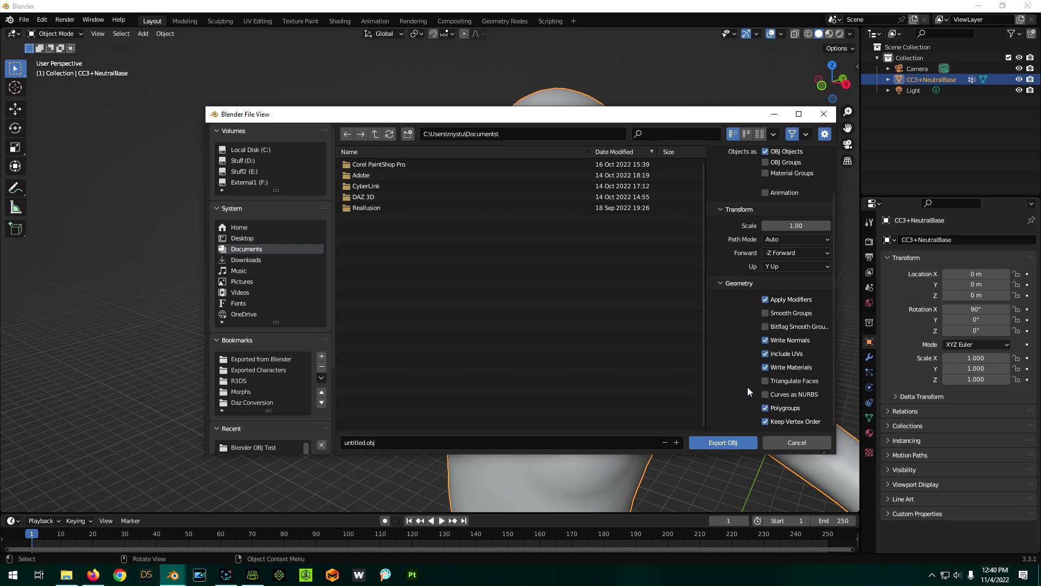
scroll(747, 386, "up", 3)
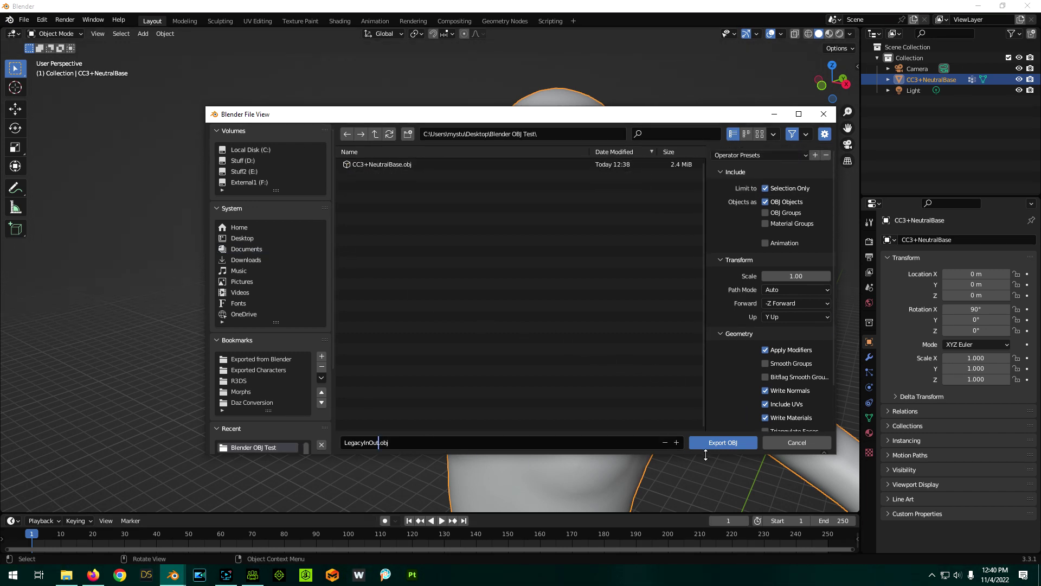
left_click(726, 442)
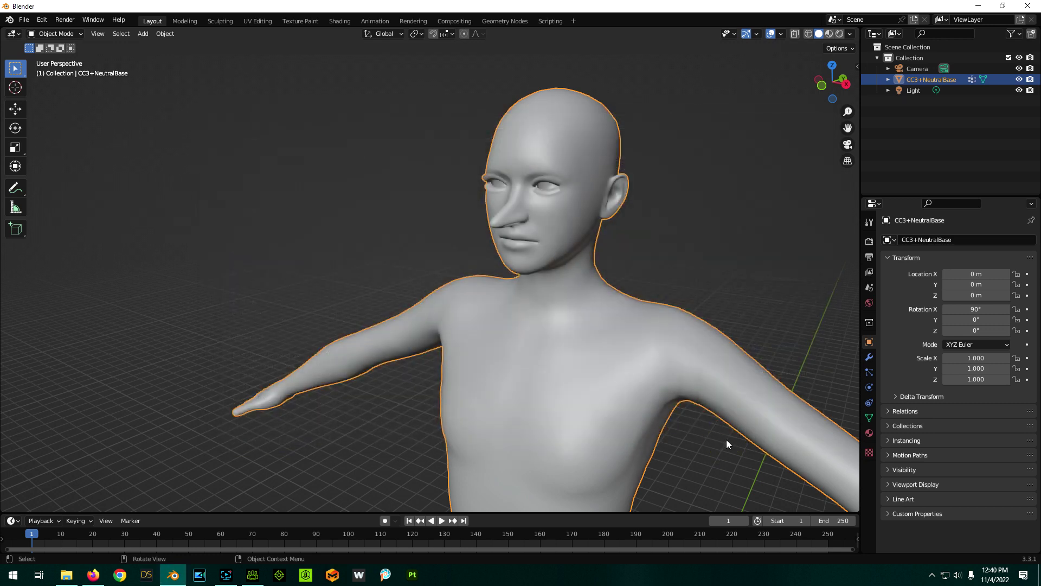
- In Character Creator, create a Head morph slider LegacyInOut from LegacyInOut.obj with checksum file CC3+NeutralBase.ObjKey, auto-applied to the current character
left_click(252, 574)
left_click(82, 18)
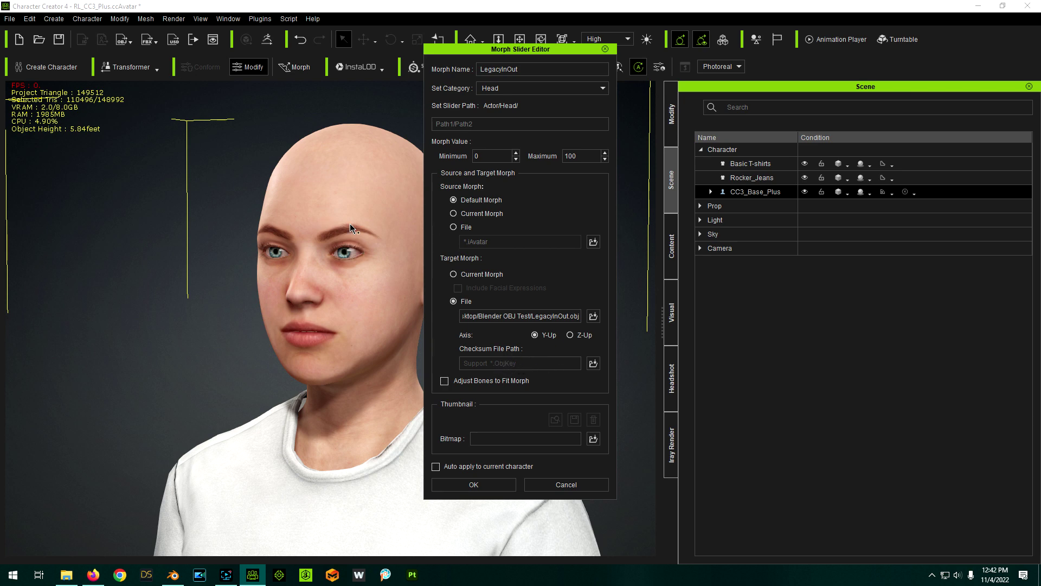
left_click(593, 363)
double_click(150, 79)
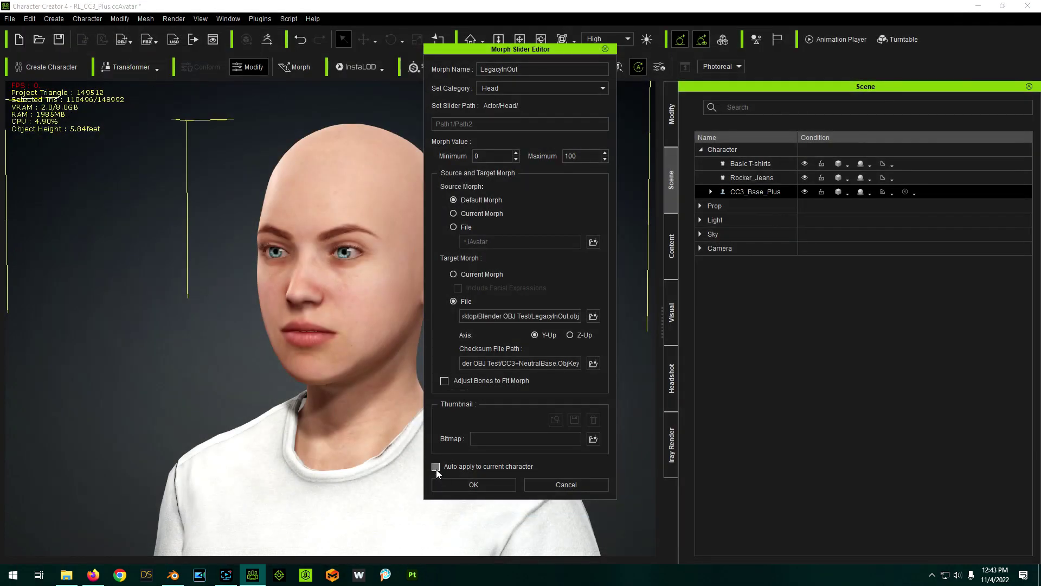
left_click(436, 466)
left_click(469, 485)
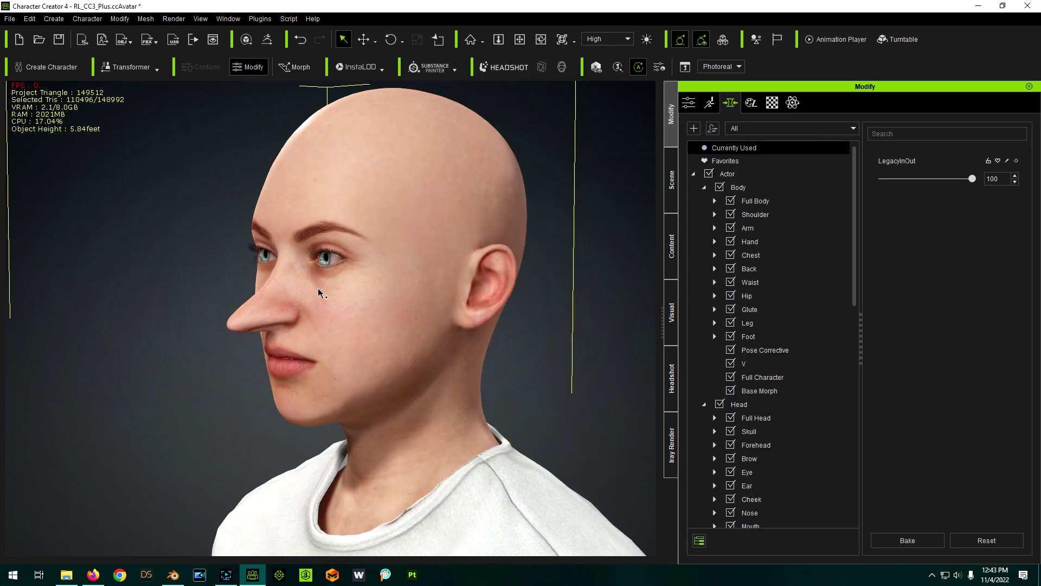
- Reset the LegacyInOut morph to 0 and refresh the list of currently used morphs
left_click_drag(972, 178, 861, 190)
scroll(322, 383, "down", 2)
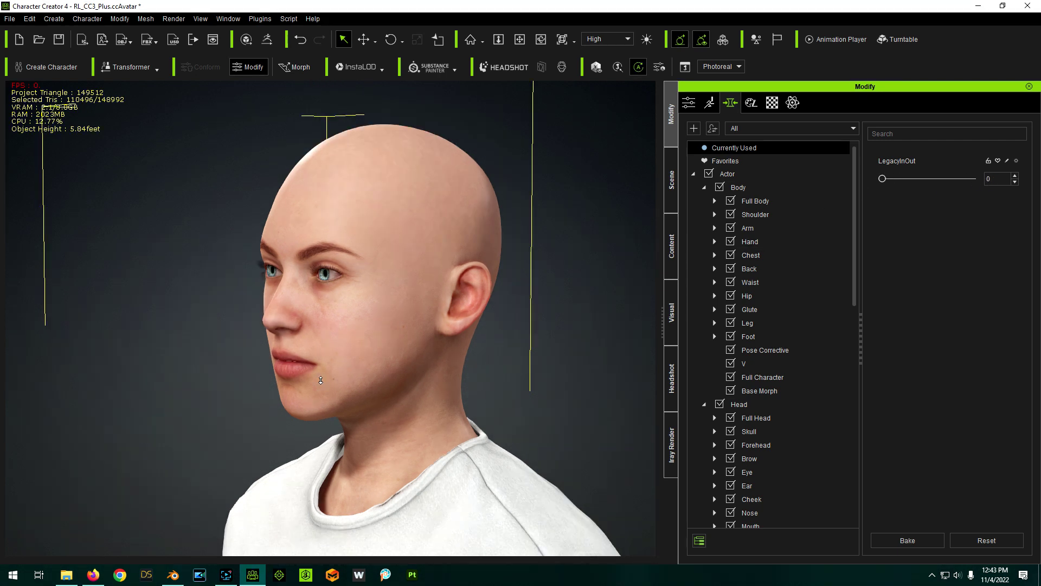
left_click(741, 149)
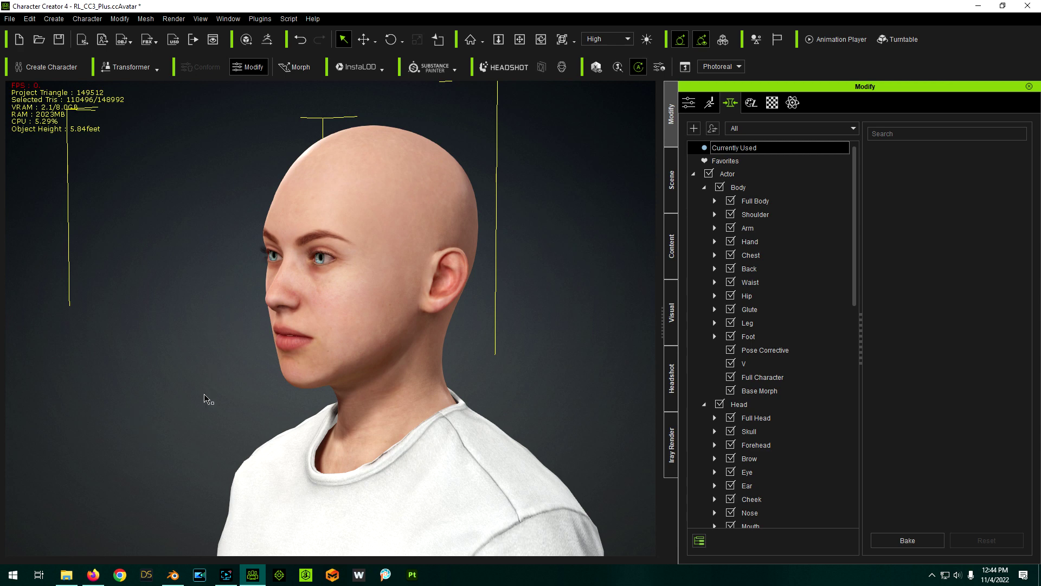
- Switch to Blender and delete the long-nosed CC3+NeutralBase mesh from the scene
left_click(173, 574)
scroll(232, 116, "down", 5)
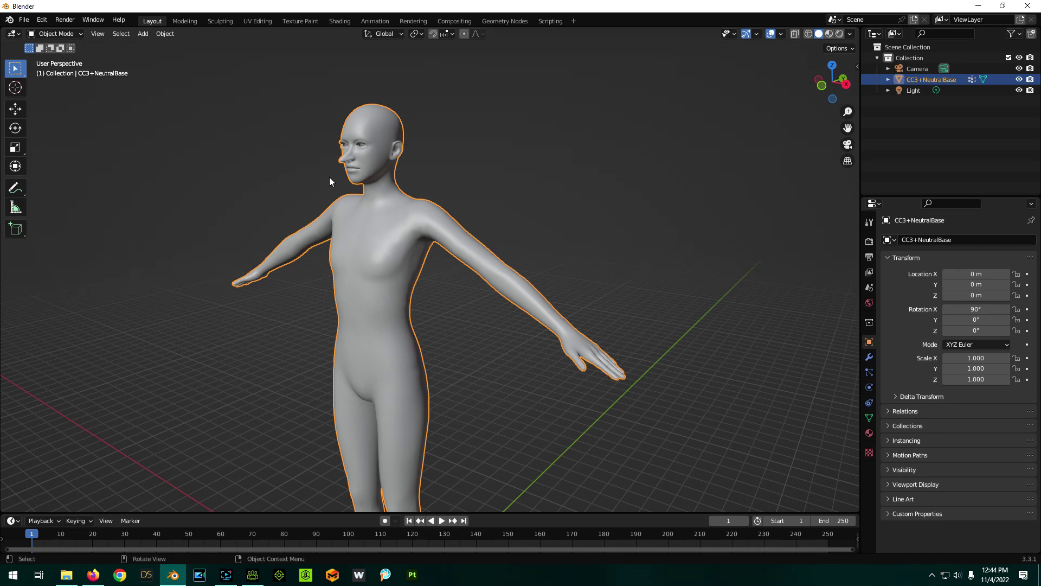
key("Delete")
- Import CC3+NeutralBase.obj from the Blender OBJ Test folder with the new Wavefront importer, leaving Vertex Groups and Validate Meshes off
left_click(24, 20)
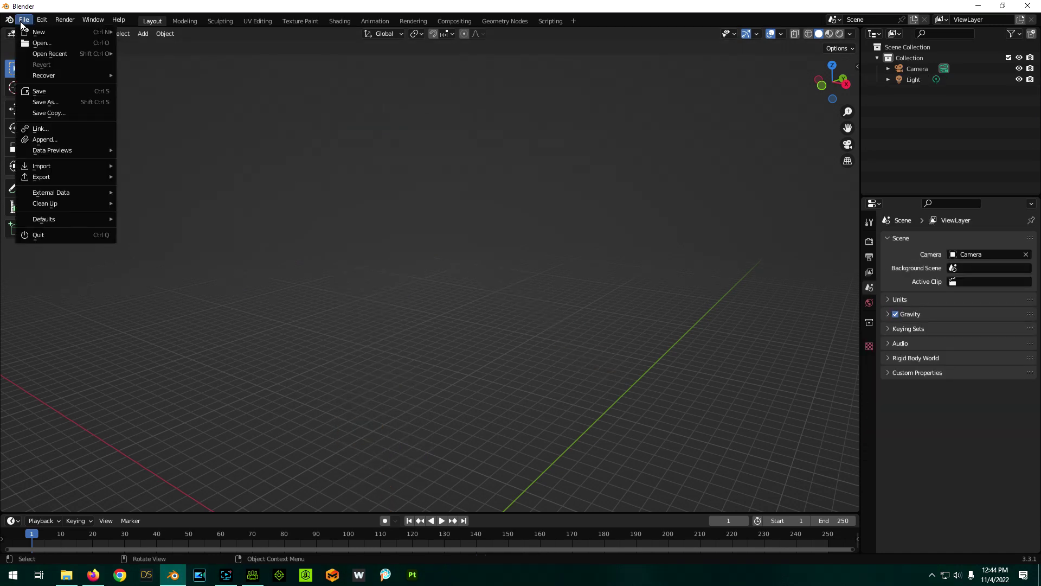
mouse_move(62, 171)
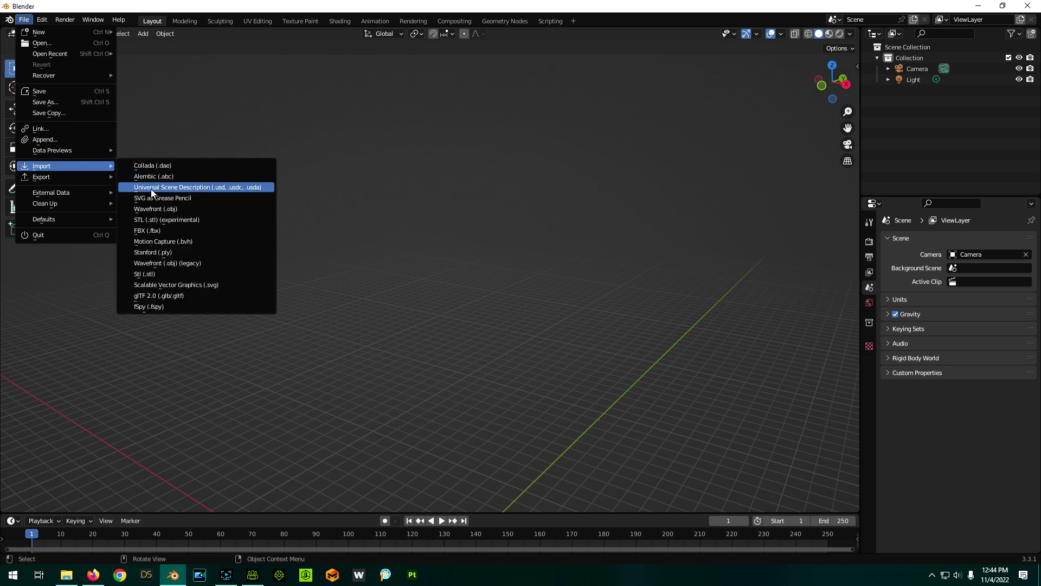
left_click(157, 209)
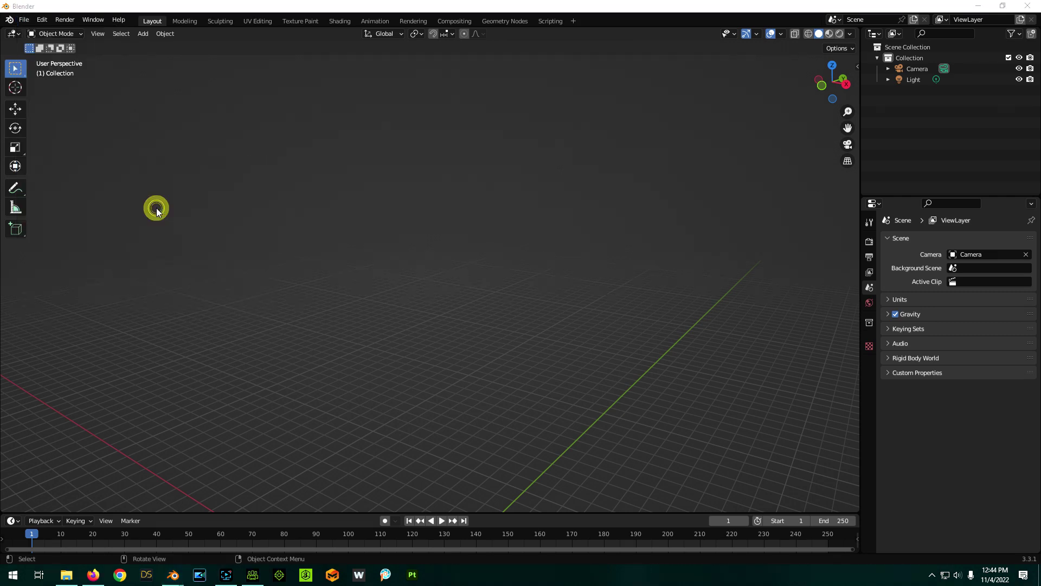
left_click(391, 186)
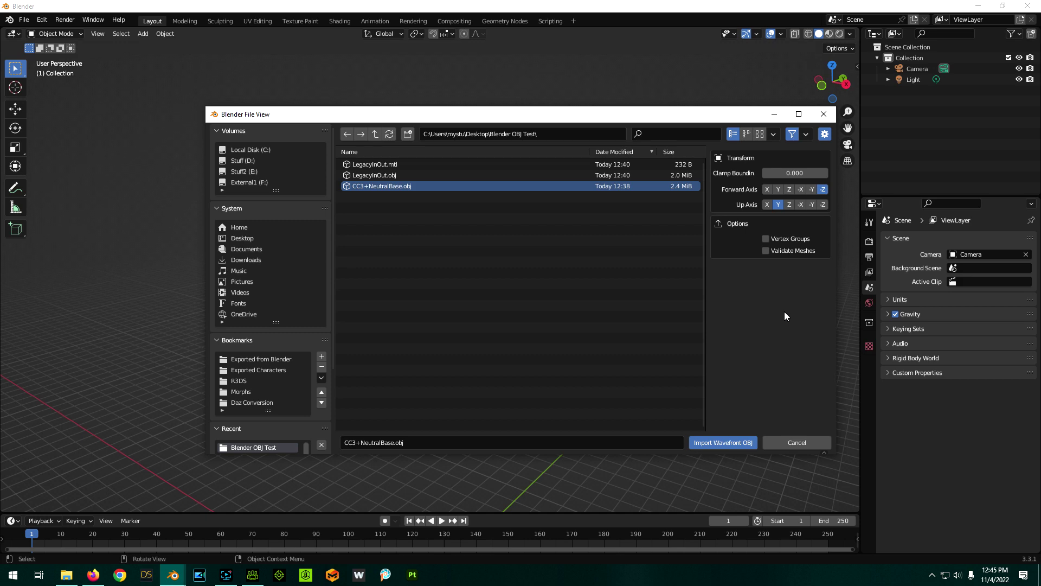
left_click(723, 443)
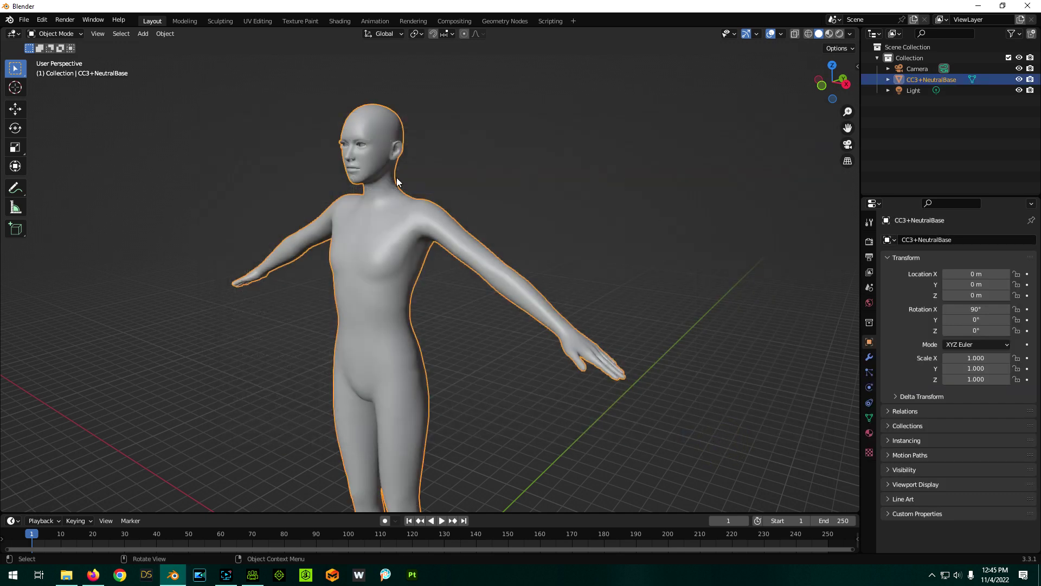
- Reshape the imported mesh's nose by pulling it outward so it juts forward from the face
scroll(381, 141, "down", 1)
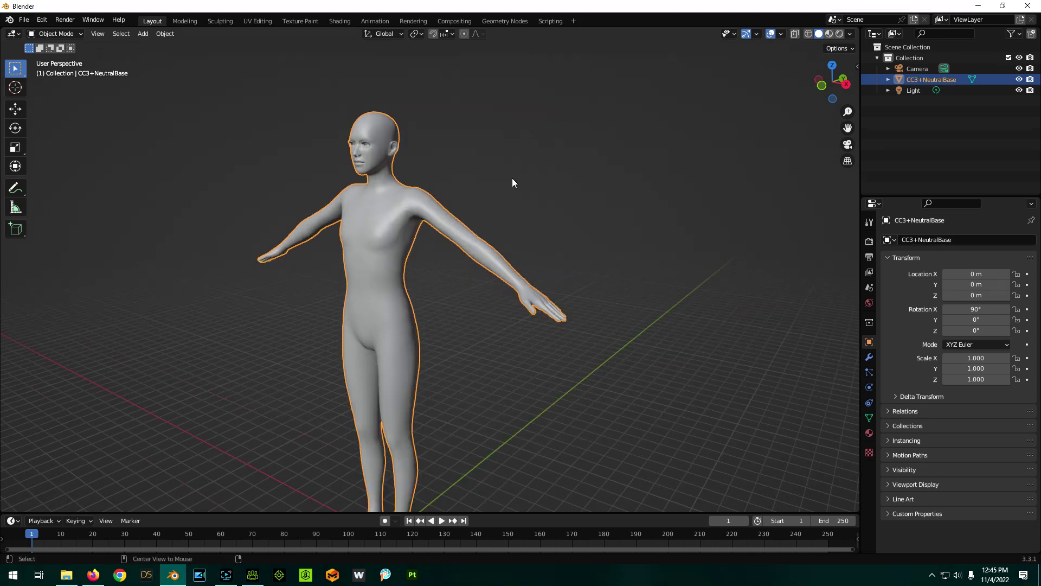
scroll(371, 76, "up", 4)
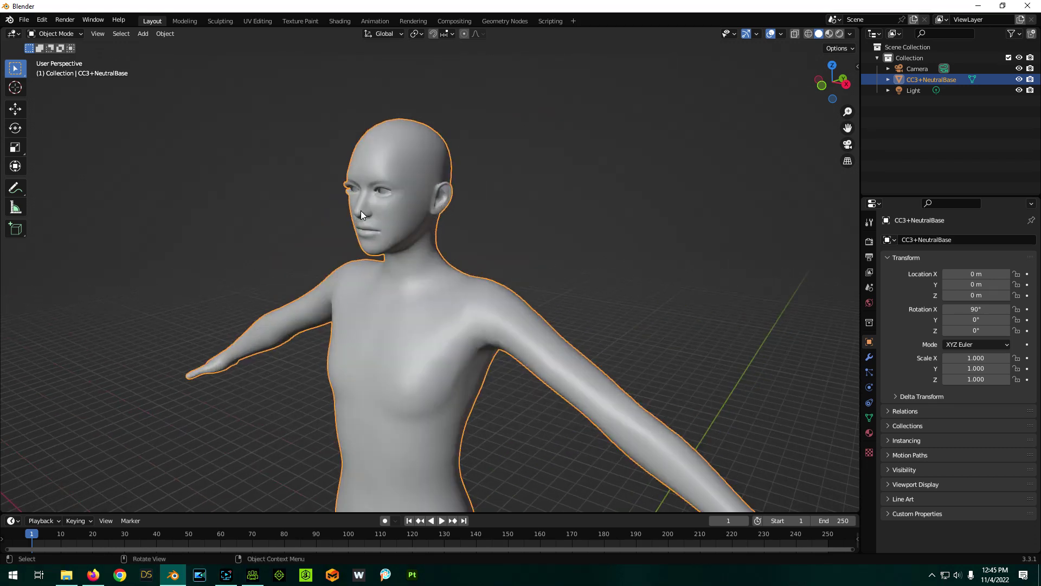
scroll(362, 214, "up", 3)
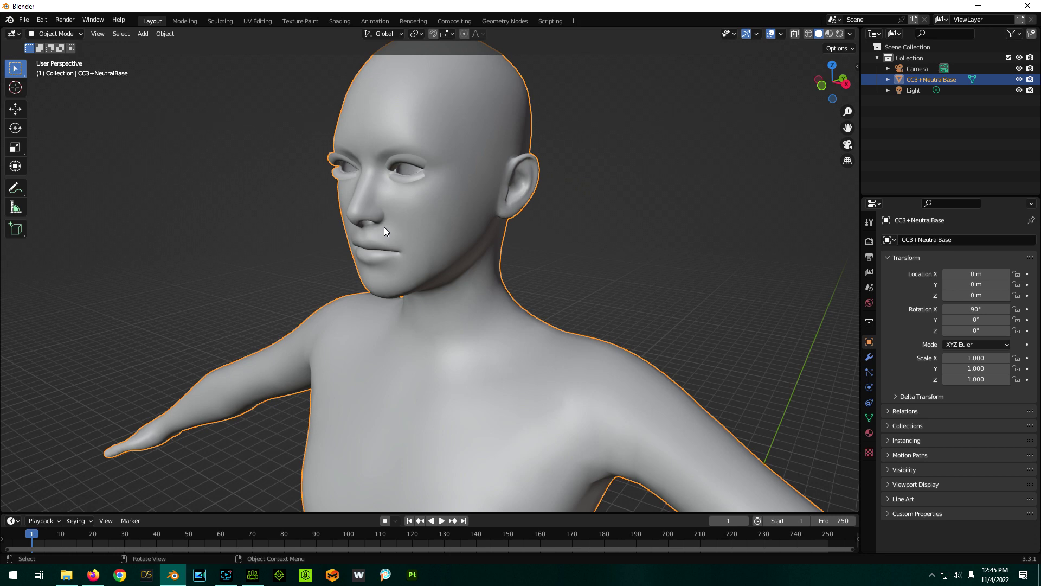
middle_click_drag(379, 232, 226, 288)
scroll(226, 288, "down", 2)
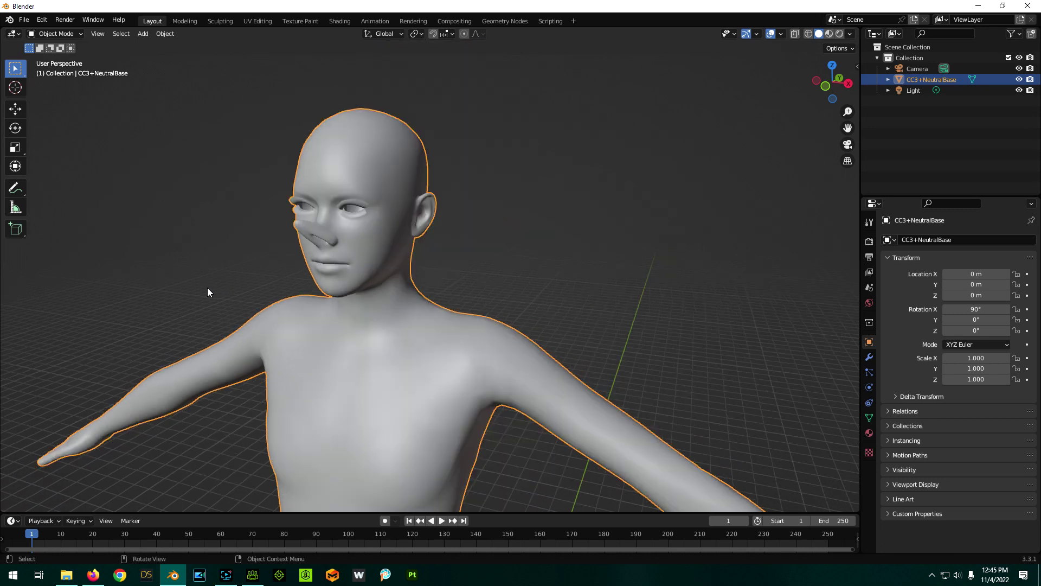
- Export the mesh as NewInLegacyOut.obj to Blender OBJ Test with the legacy Wavefront exporter, using Selection Only, Polygroups and Keep Vertex Order
left_click(22, 20)
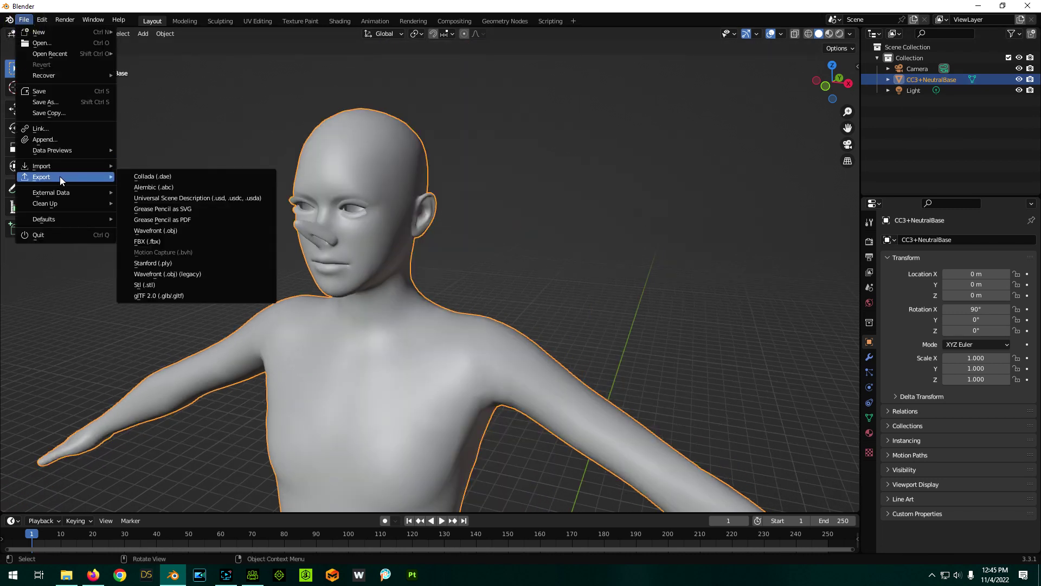
left_click(179, 275)
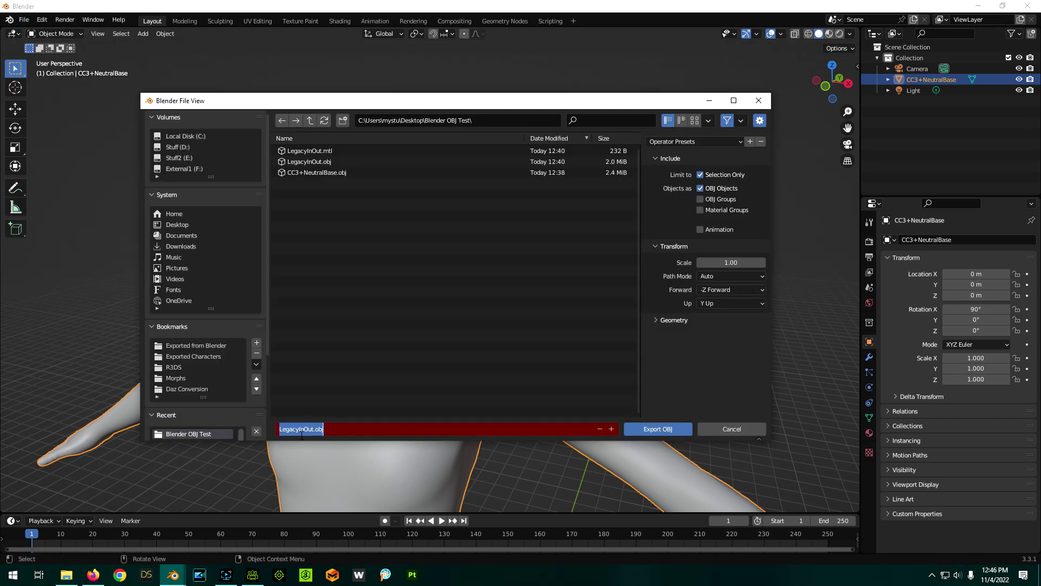
key("BackSpace")
type("New")
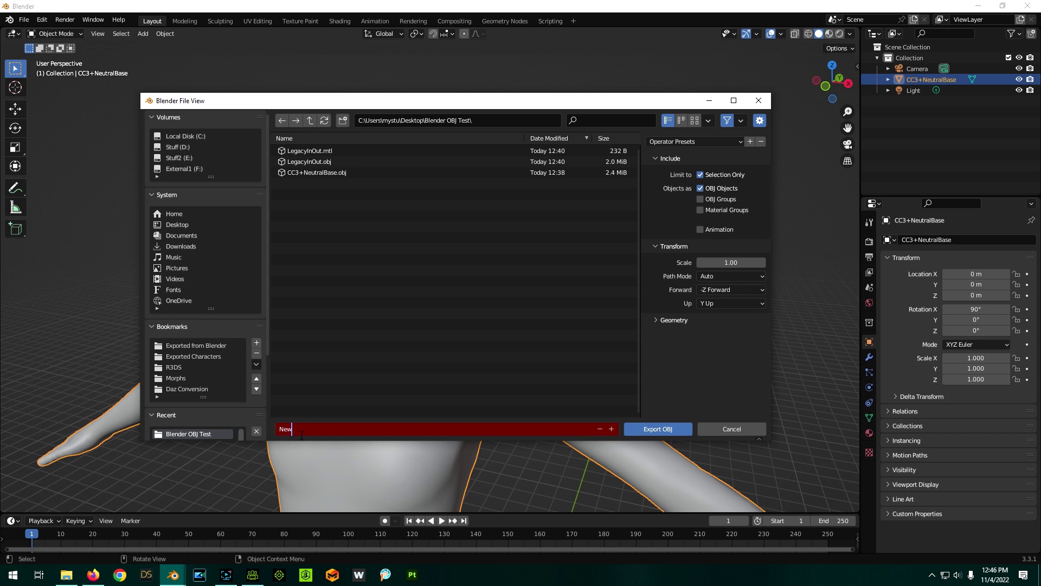
type("InLegacyOut")
left_click(672, 320)
scroll(658, 227, "down", 3)
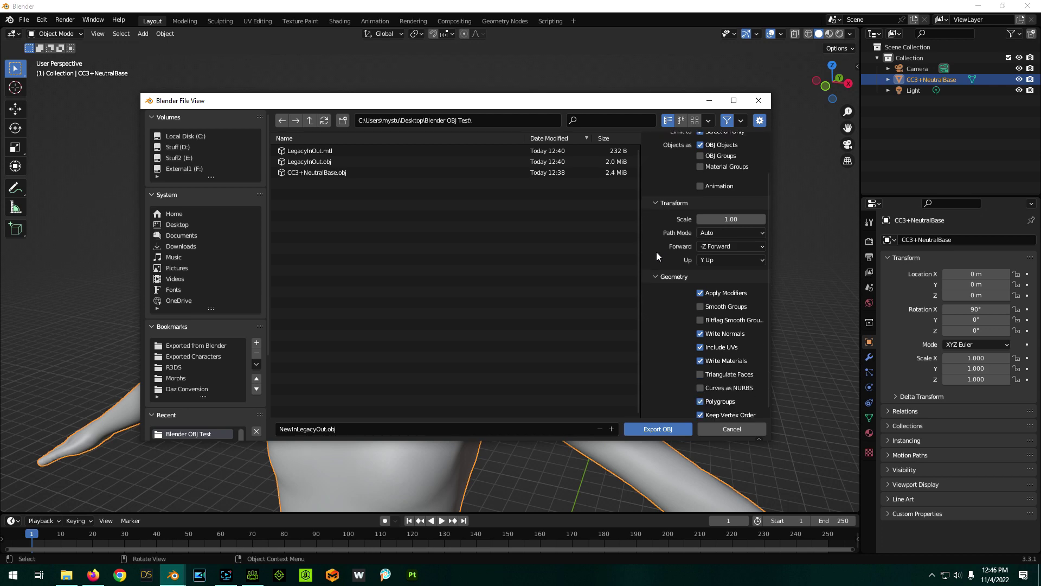
scroll(657, 325, "up", 2)
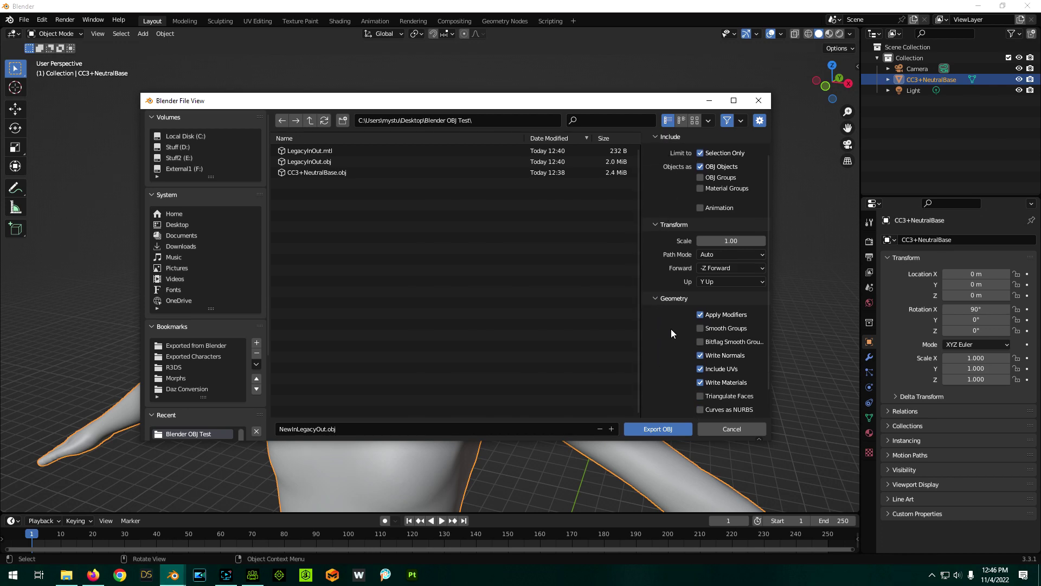
scroll(671, 329, "up", 1)
left_click(647, 428)
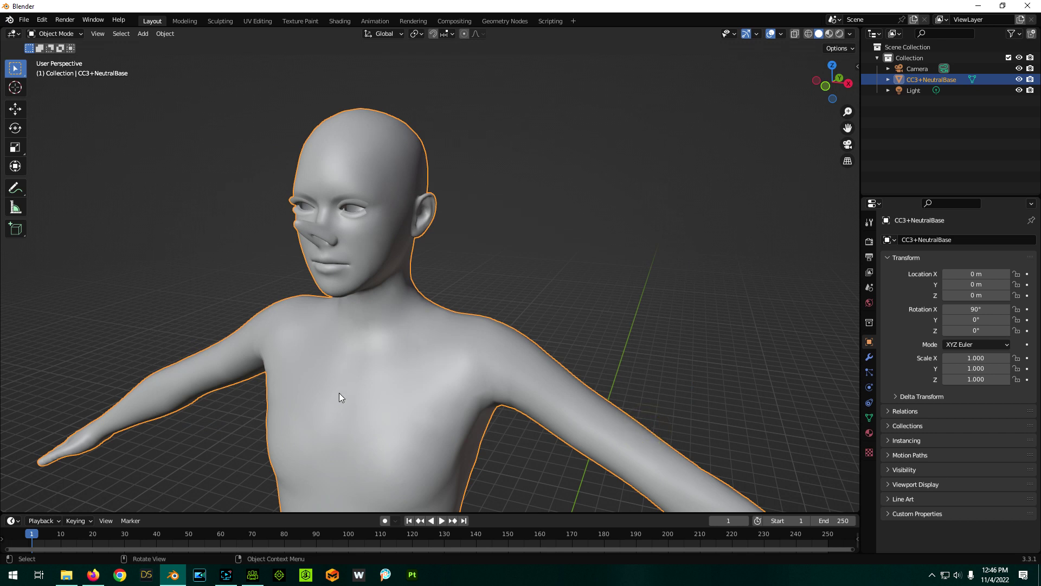
- In Character Creator, submit a Head morph slider NewInLagacyOut from NewInLegacyOut.obj with checksum file CC3+NeutralBase.ObjKey, auto-applied to the current character
left_click(252, 578)
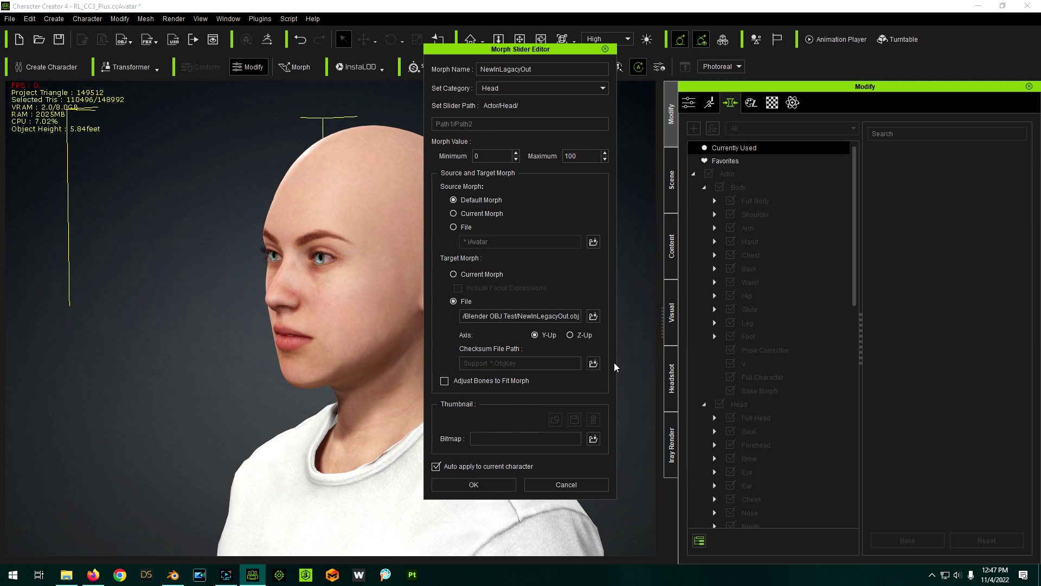
left_click(593, 363)
double_click(153, 82)
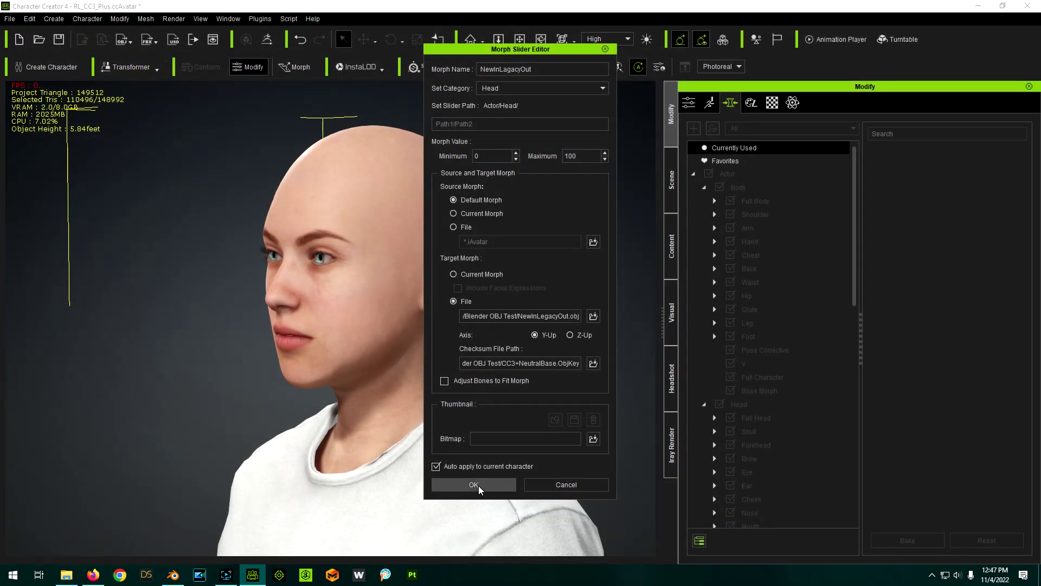
left_click(478, 486)
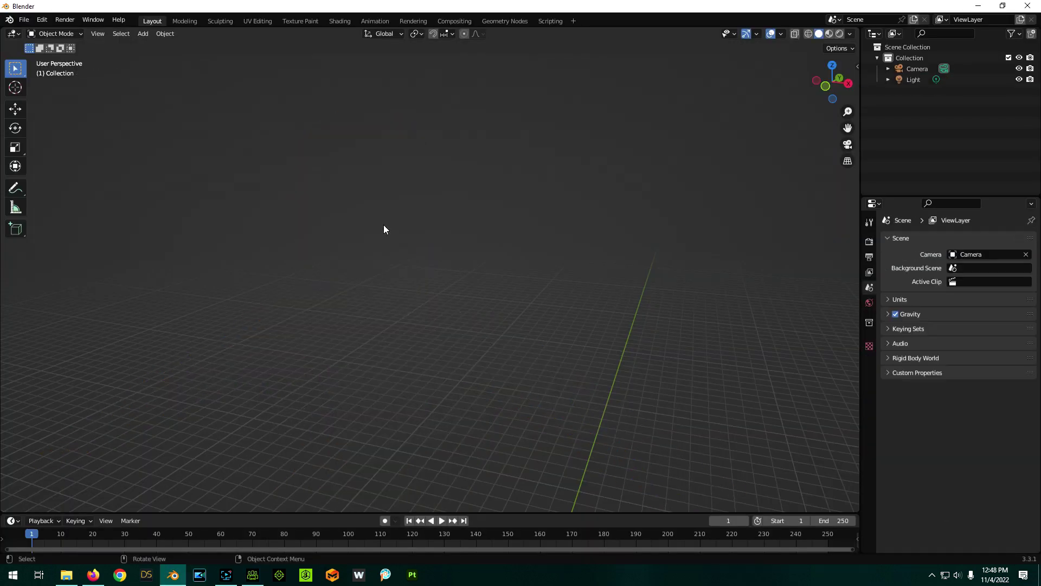
- In Blender, replace the deformed mesh with CC3+NeutralBase.obj imported through the legacy Wavefront importer, using Keep Vert Order and Poly Groups
key("Delete")
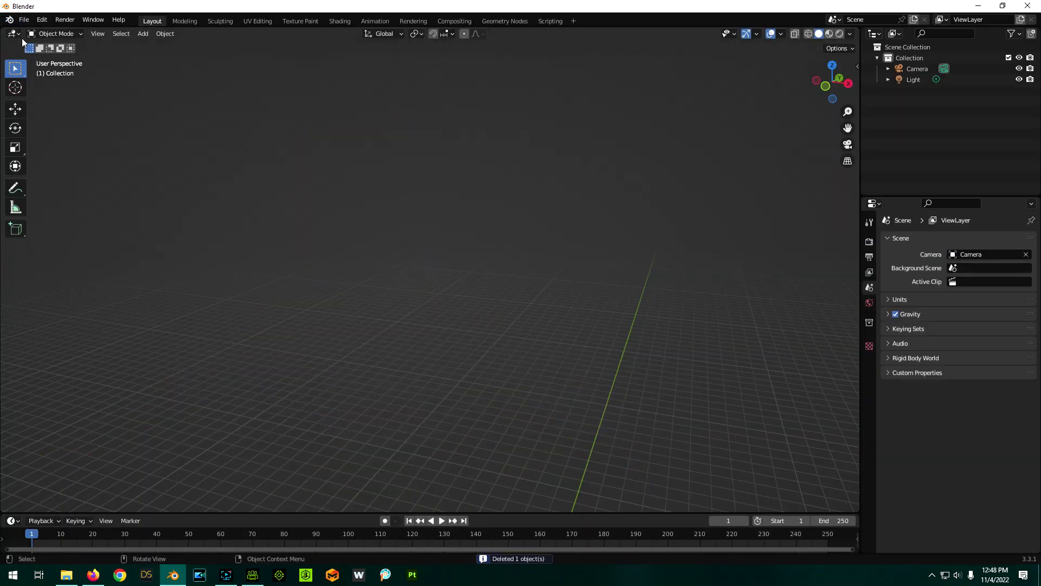
left_click(24, 19)
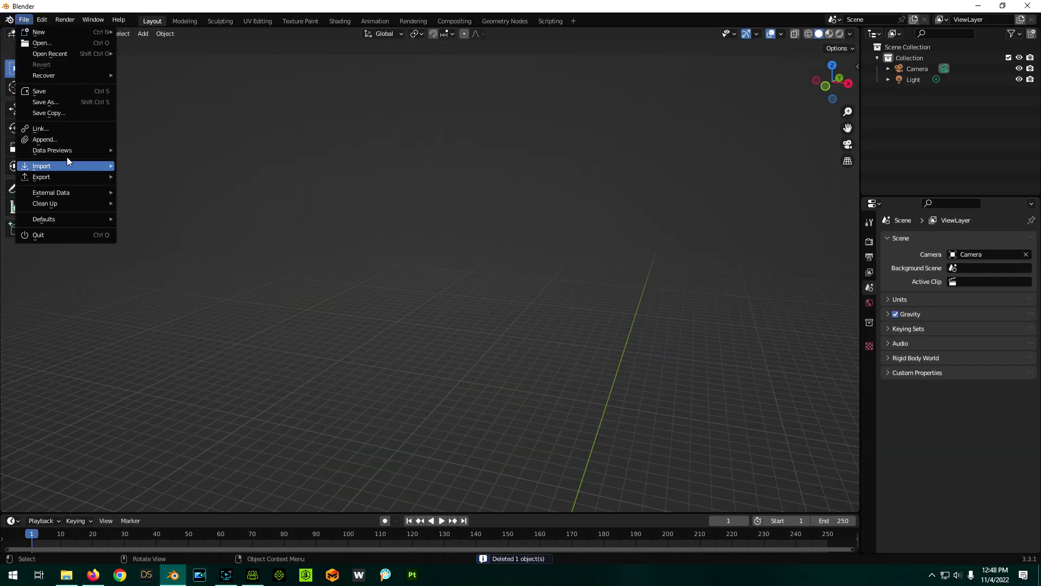
mouse_move(67, 158)
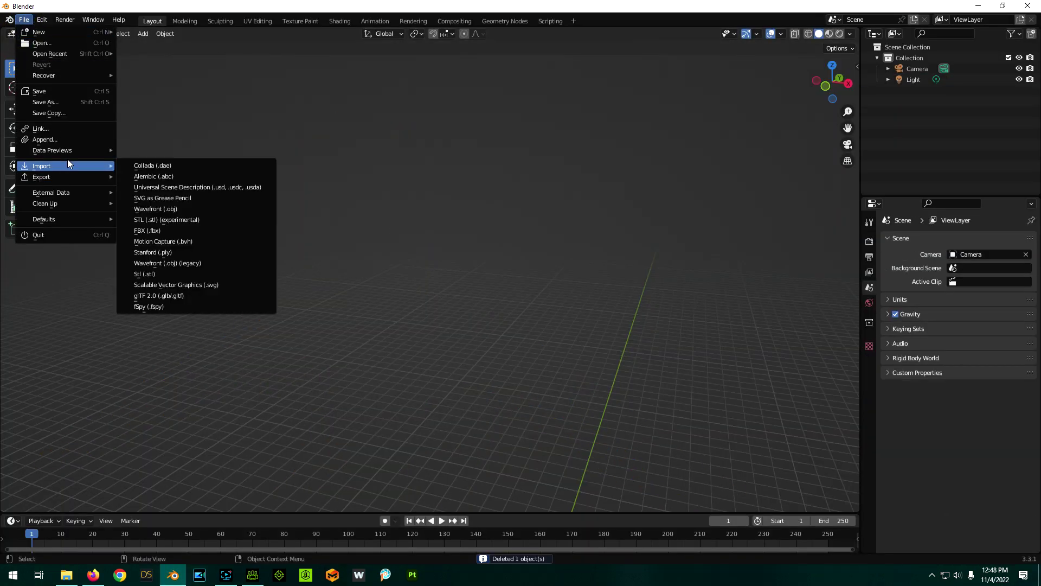
left_click(173, 263)
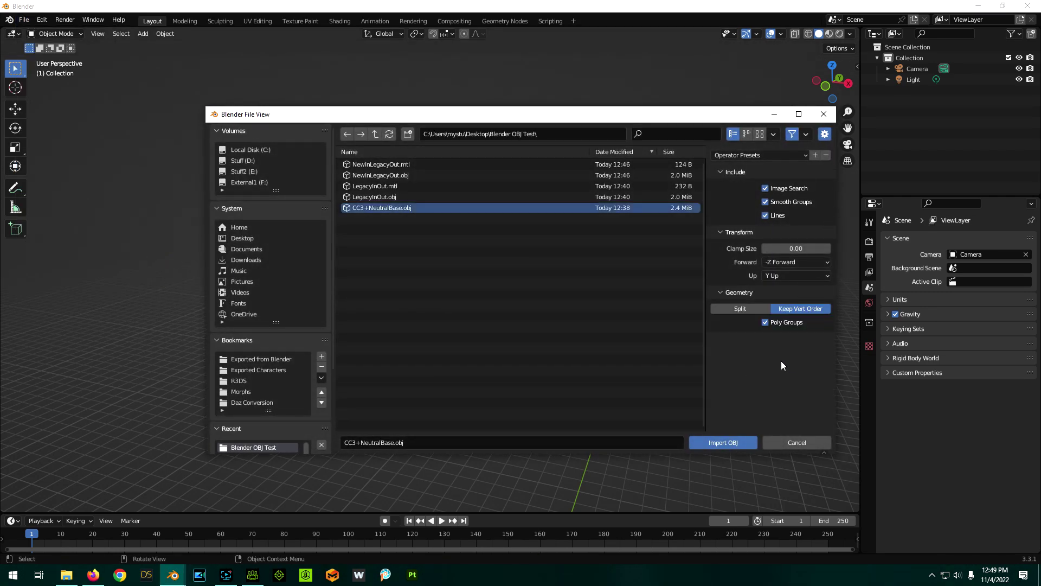
left_click(718, 442)
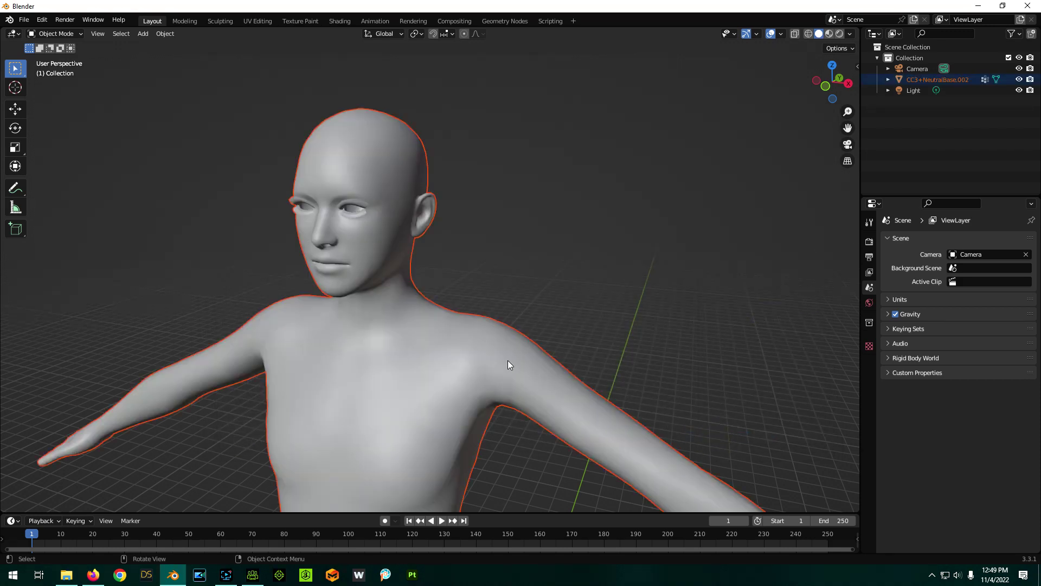
- Pull the newly imported mesh's nose outward and down to form a long pointed nose
left_click(392, 284)
key("KP_Decimal")
key("ctrl+KP_3")
middle_click_drag(468, 285, 306, 289)
scroll(298, 145, "up", 2)
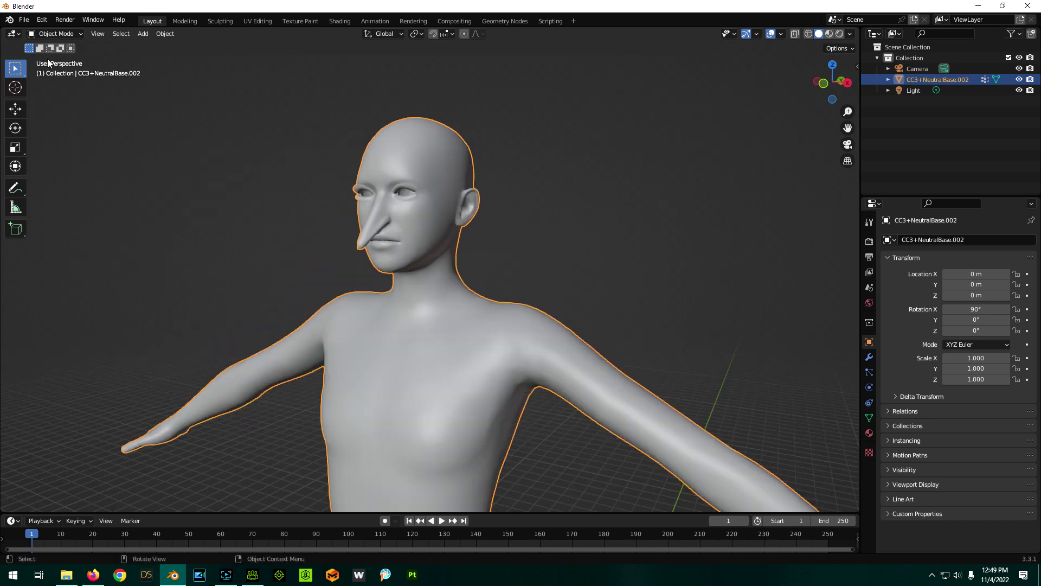
- Export the mesh as LegacyInNewOut.obj to Blender OBJ Test with the new Wavefront exporter, using Selected Only and Object Groups
left_click(21, 22)
mouse_move(53, 179)
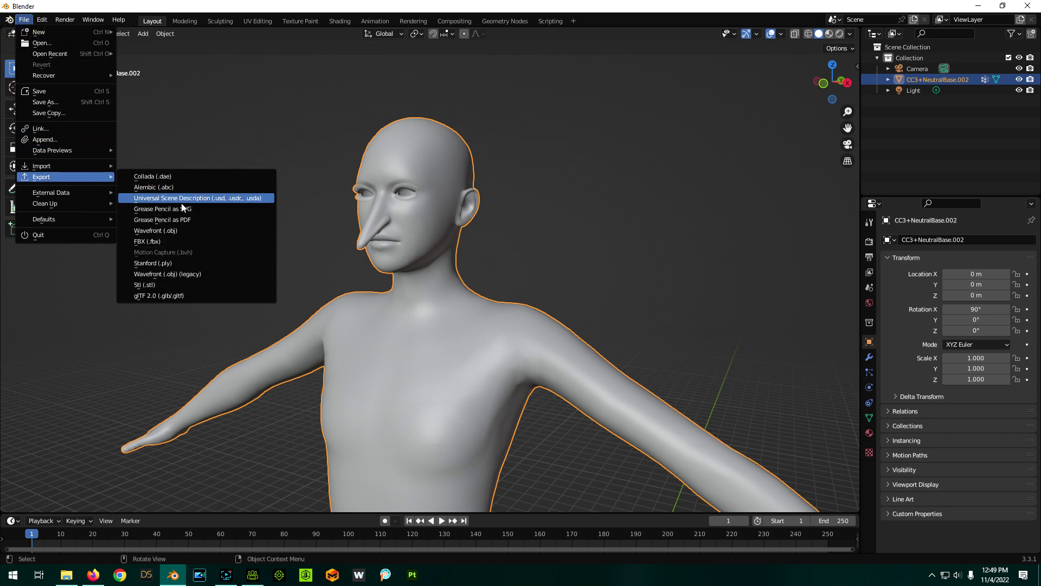
left_click(179, 231)
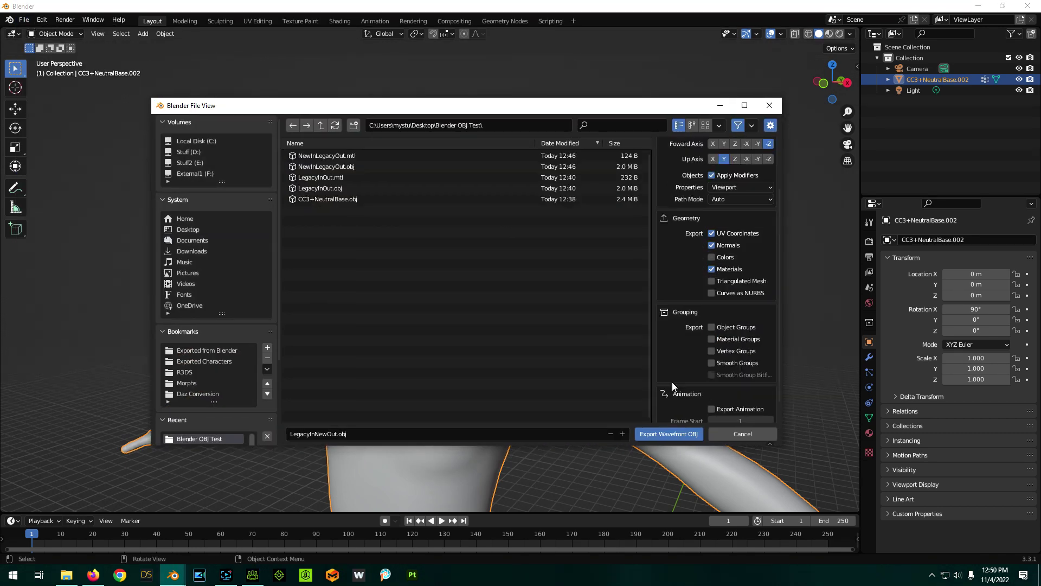
scroll(672, 381, "down", 1)
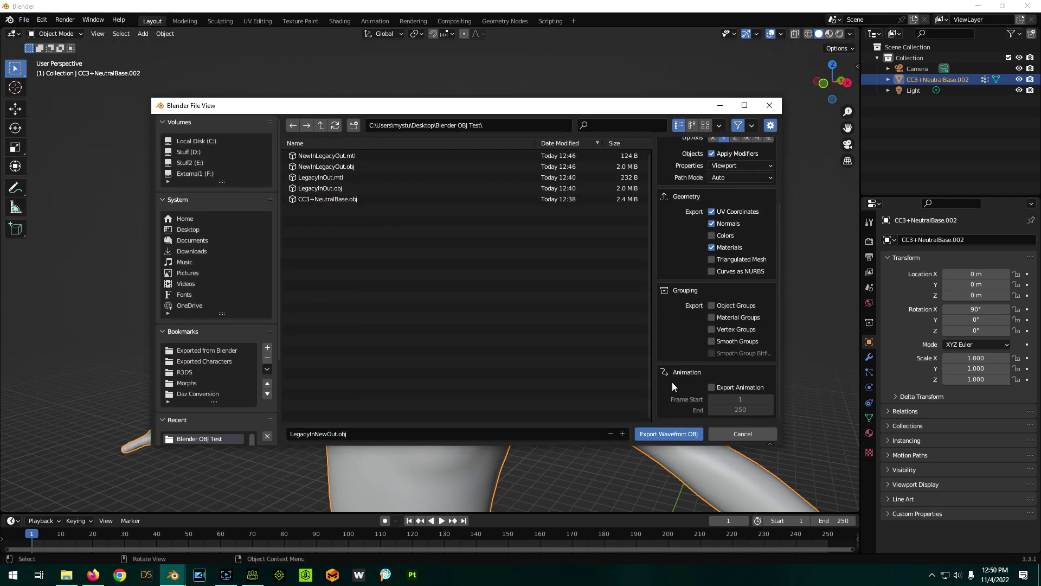
left_click(711, 304)
scroll(675, 333, "up", 1)
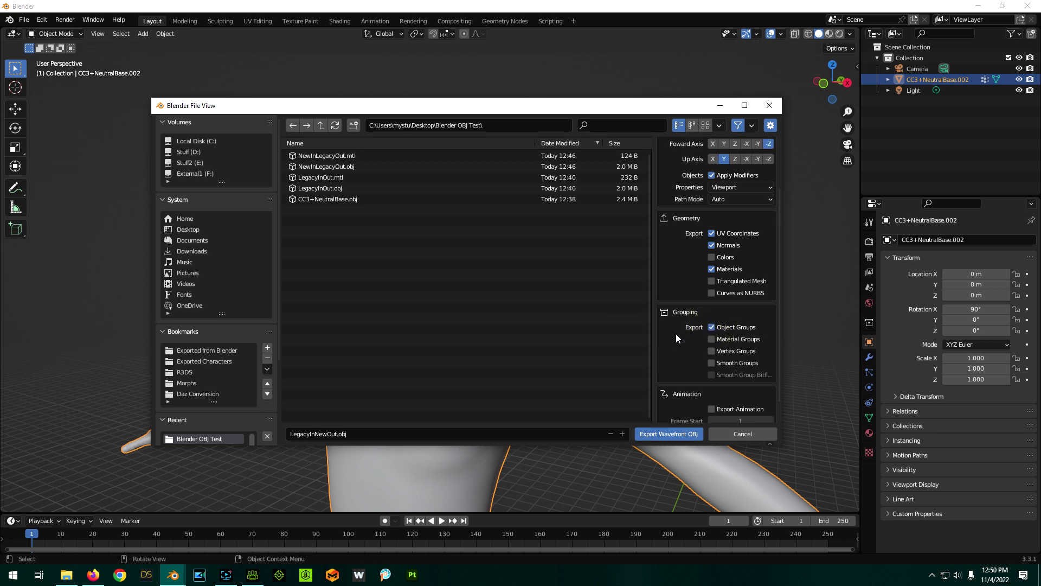
scroll(678, 331, "down", 1)
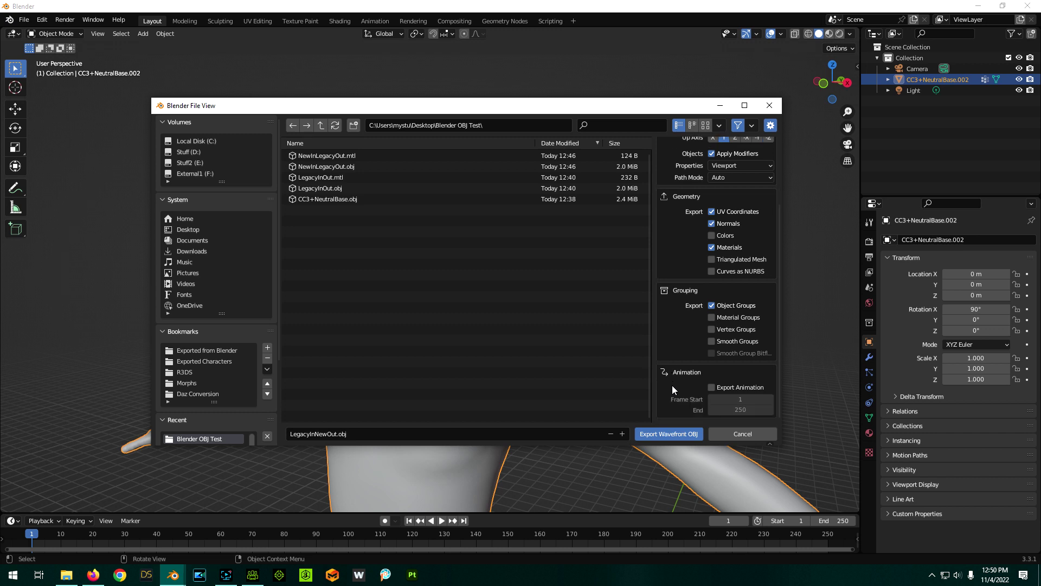
scroll(690, 362, "up", 4)
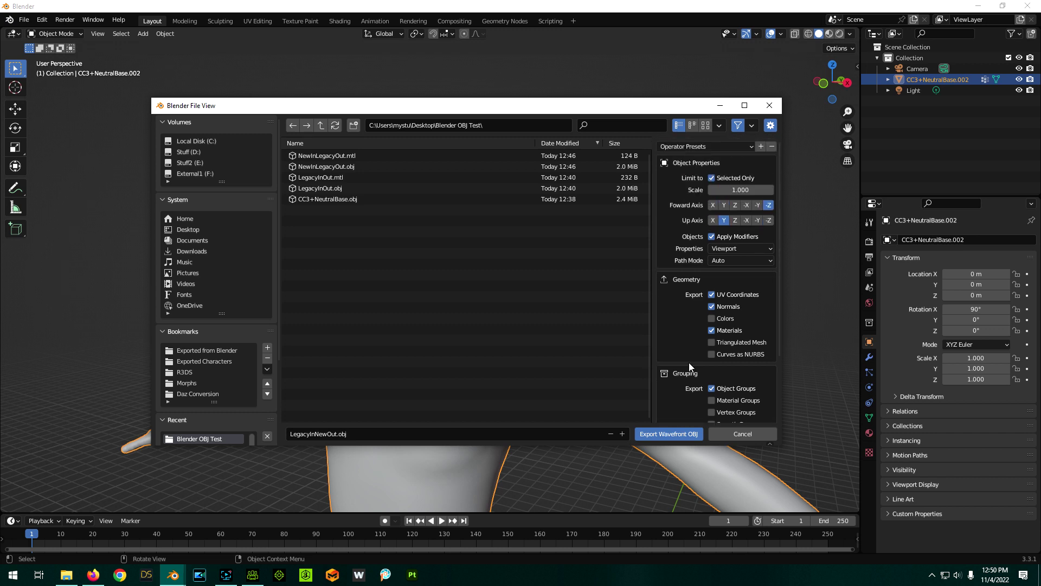
scroll(678, 300, "down", 4)
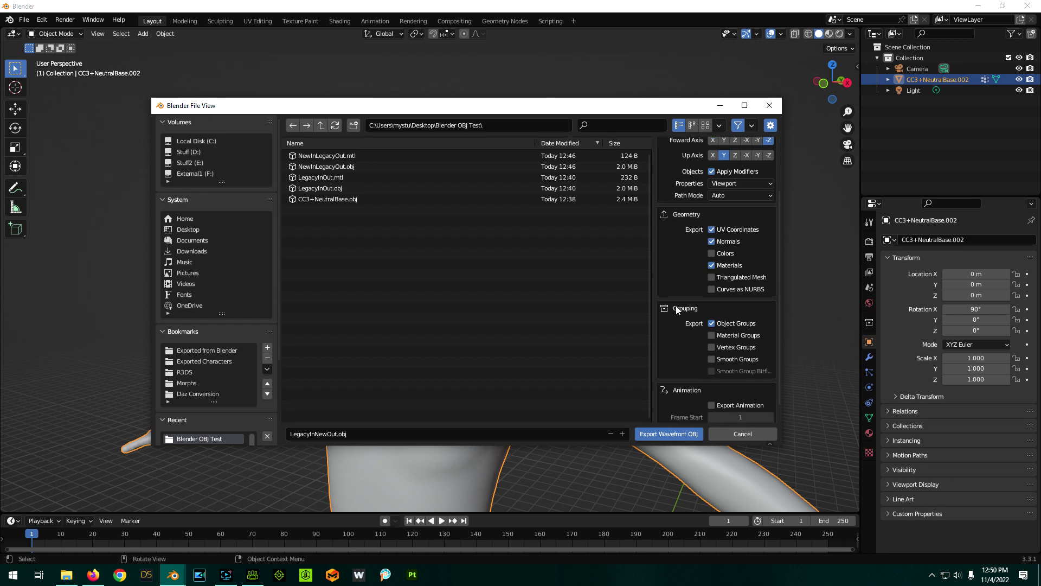
left_click(660, 435)
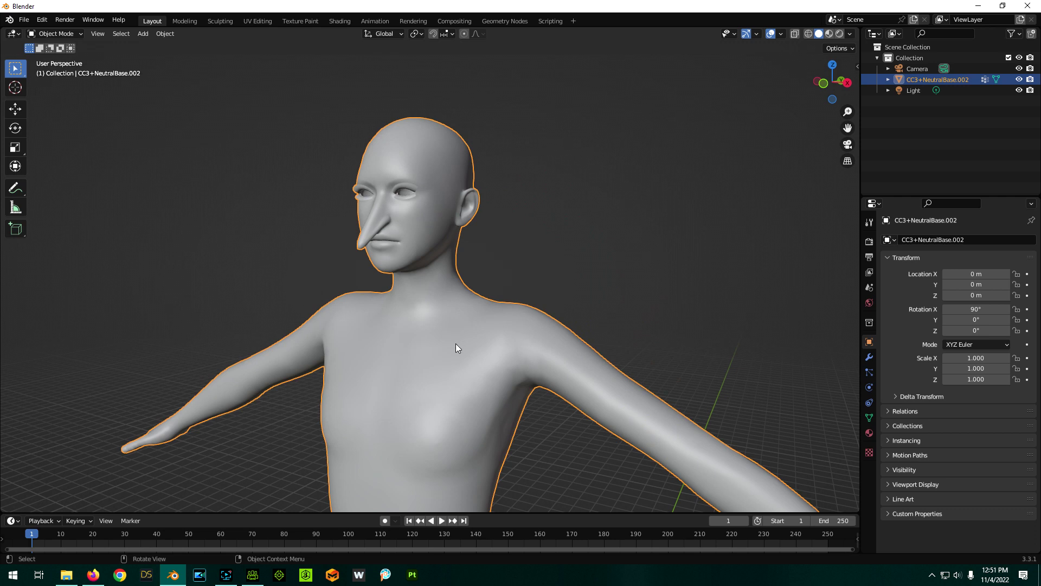
- In Character Creator, try to create a Head morph slider LegacyInNewOut from LegacyInNewOut.obj with Default Morph as source and checksum file CC3+NeutralBase.ObjKey
left_click(253, 575)
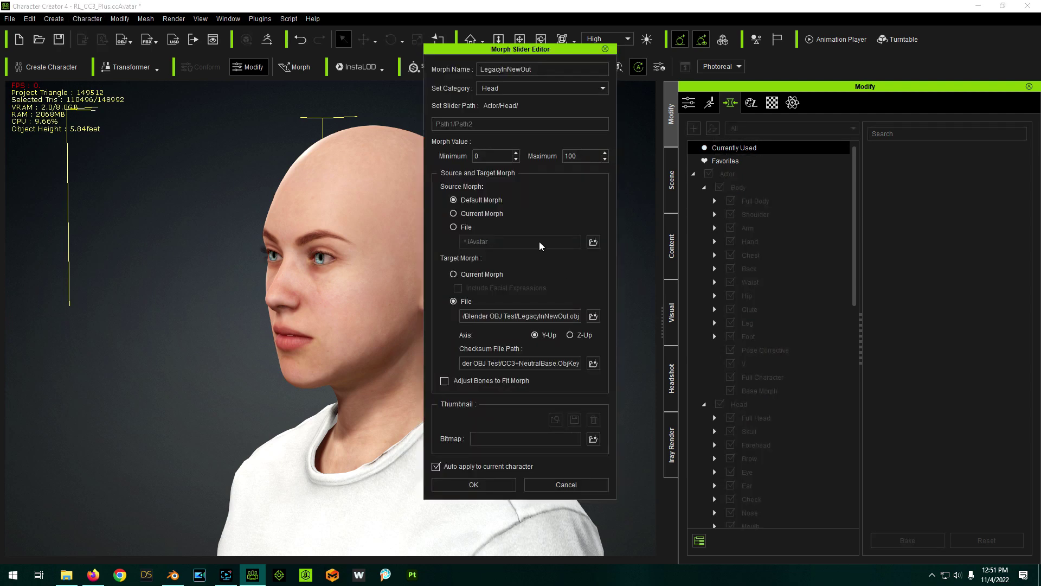
left_click(499, 200)
left_click(473, 484)
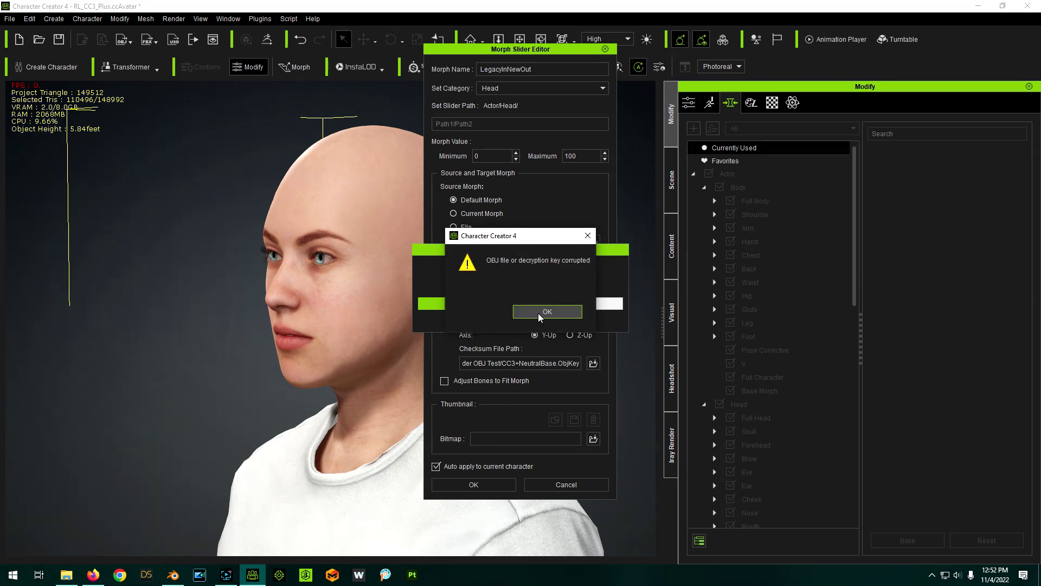
- Dismiss the error messages from the LegacyInNewOut morph attempt
left_click(546, 313)
left_click(552, 314)
left_click(360, 231)
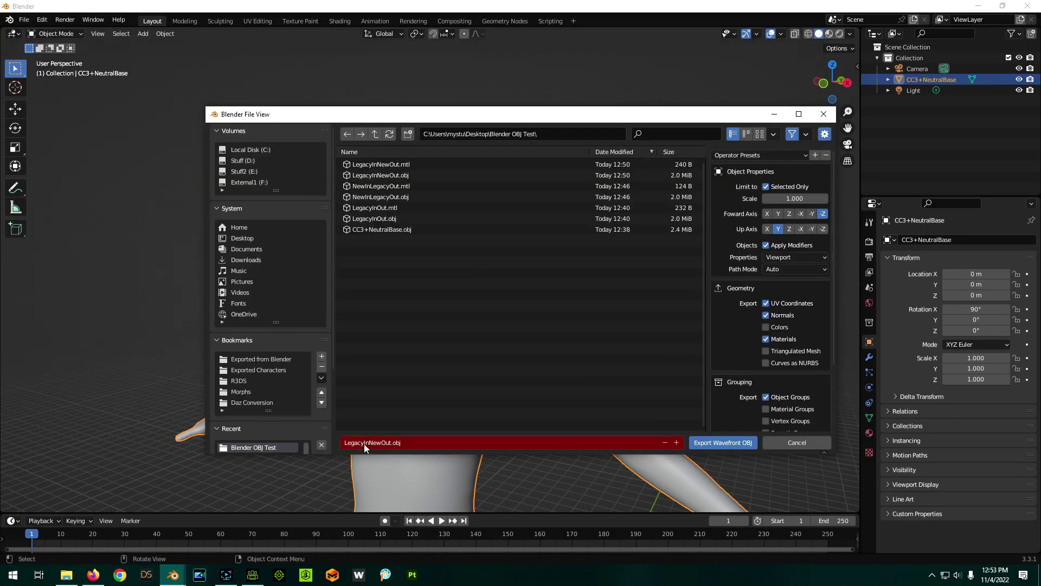
- Export the Blender mesh as NewInOut.obj using Selected Only and Object Groups, and try creating Head morph slider NewInOut from it in Character Creator
type("NewInOut")
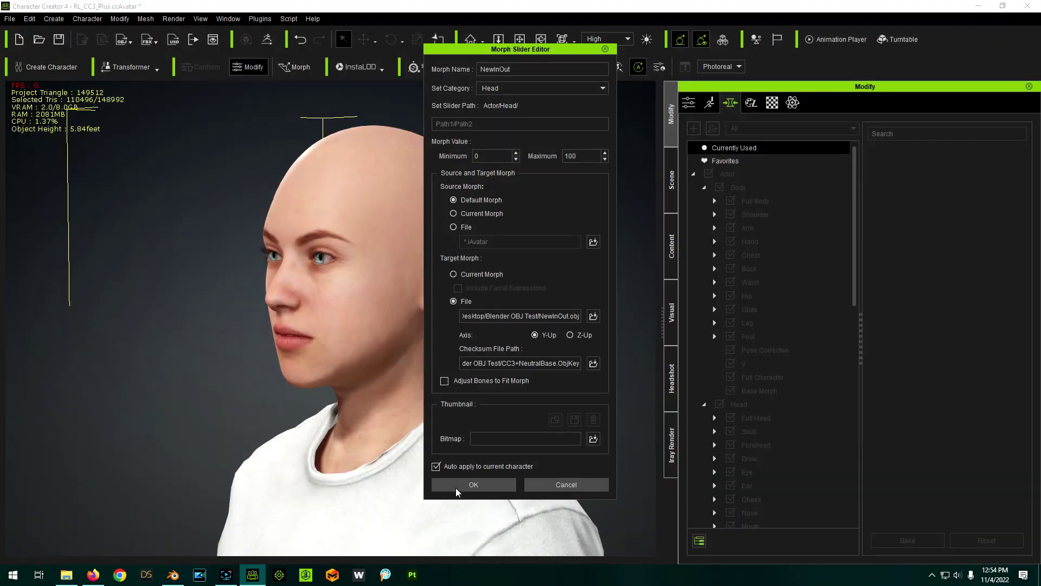
left_click(456, 485)
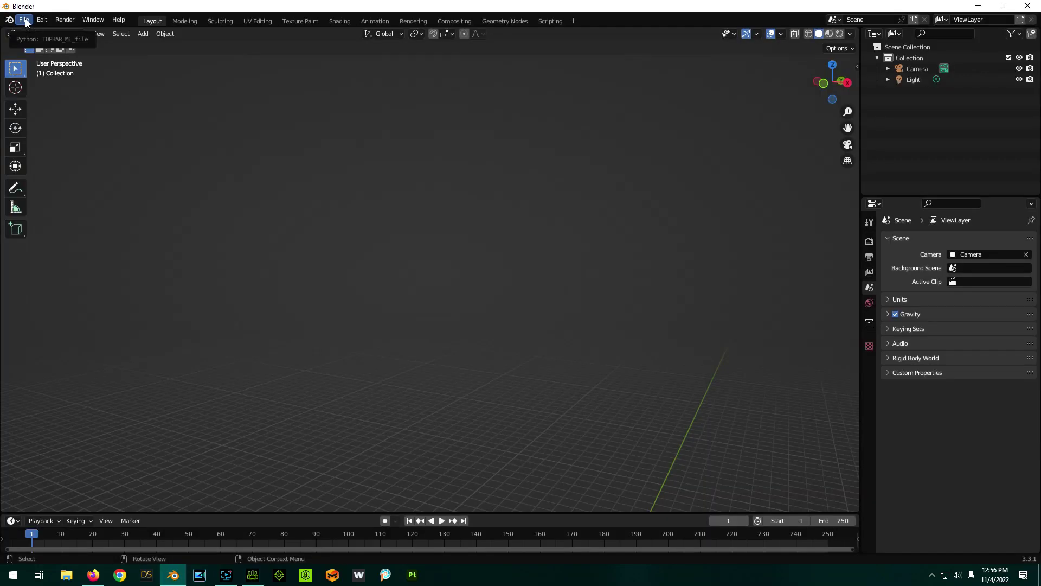
- In Blender, import CC3+NeutralBase.obj through the new Wavefront importer with Vertex Groups enabled
left_click(25, 20)
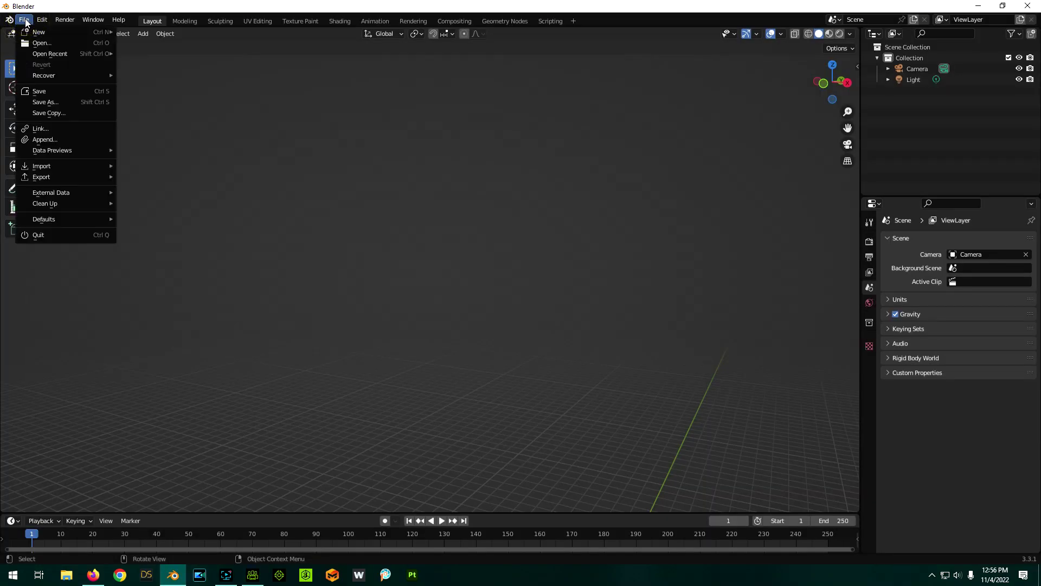
mouse_move(53, 169)
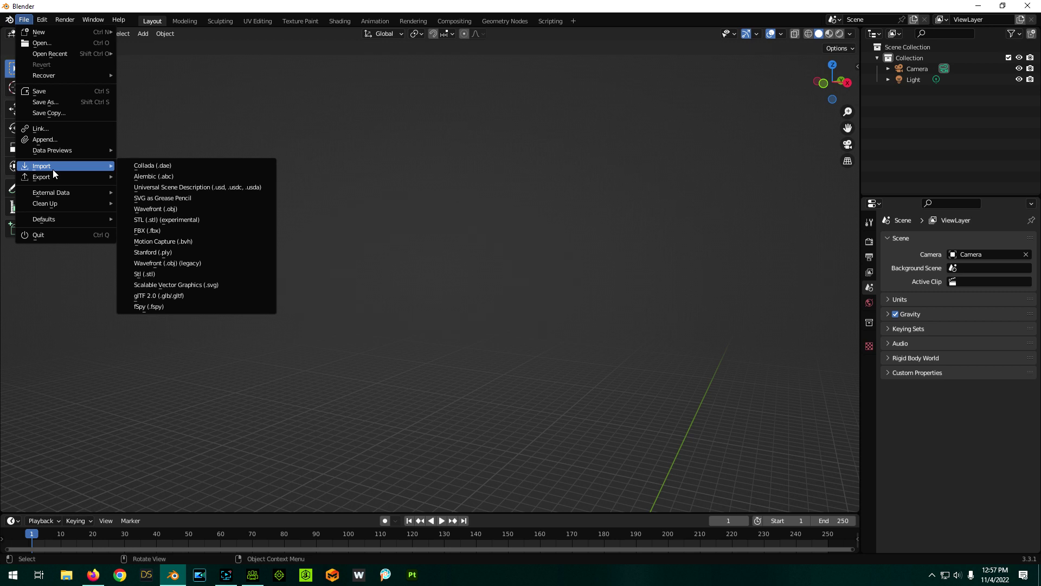
left_click(180, 209)
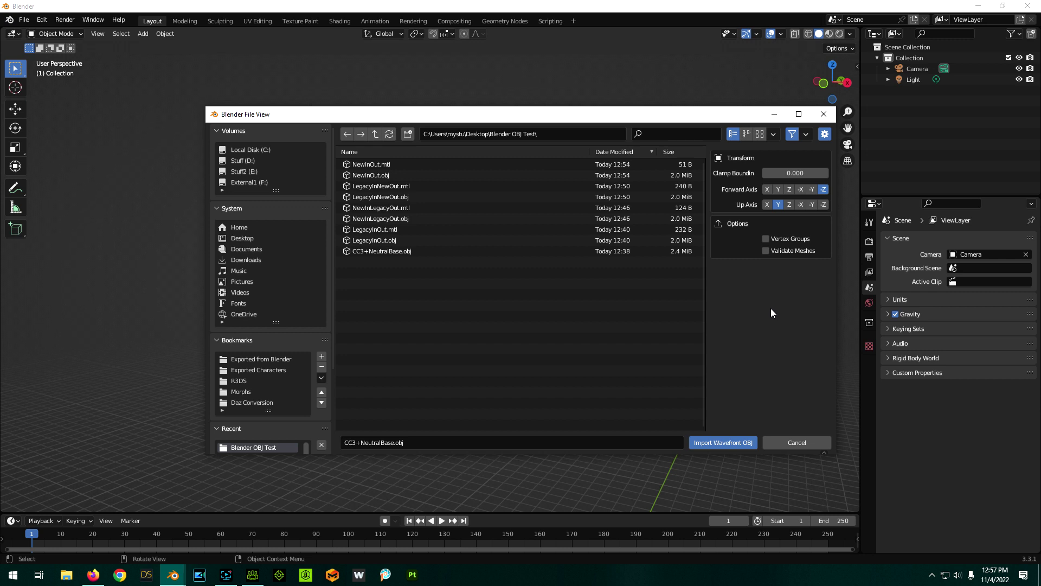
left_click(767, 239)
left_click(381, 251)
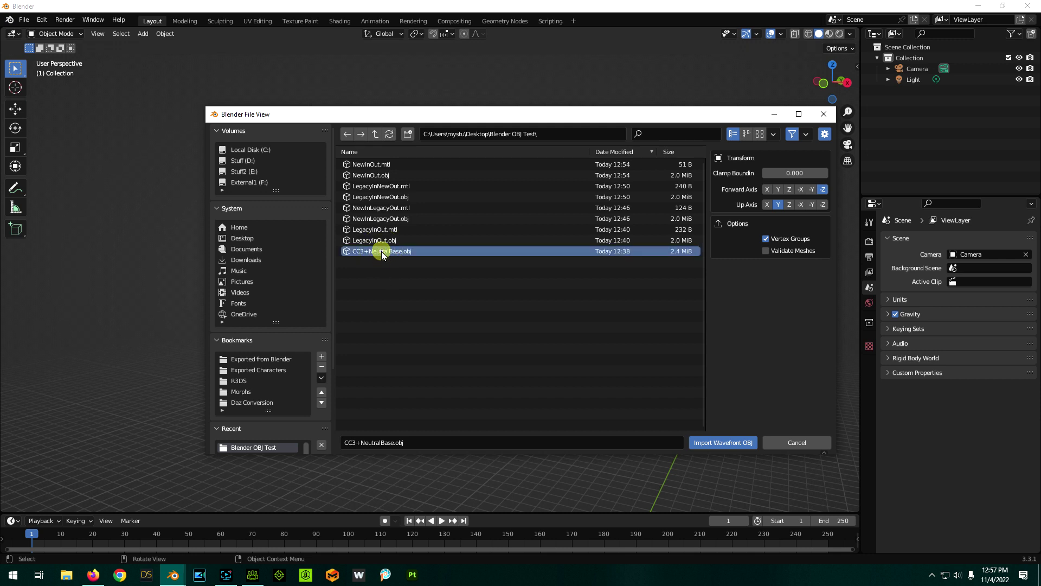
left_click(719, 442)
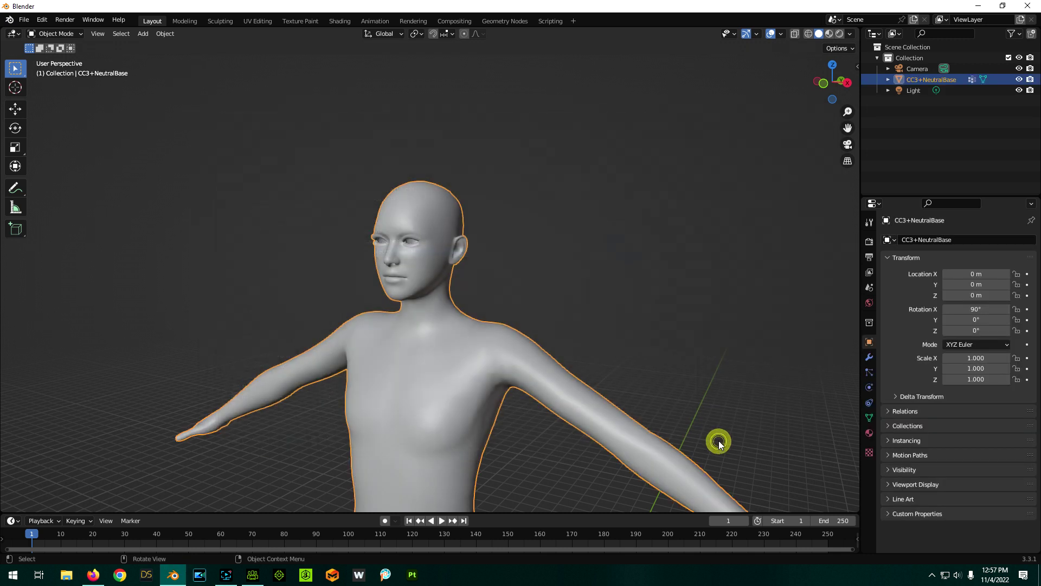
- Pull forehead vertices of the imported mesh outward with proportional editing to form a pointed horn
scroll(398, 255, "up", 3)
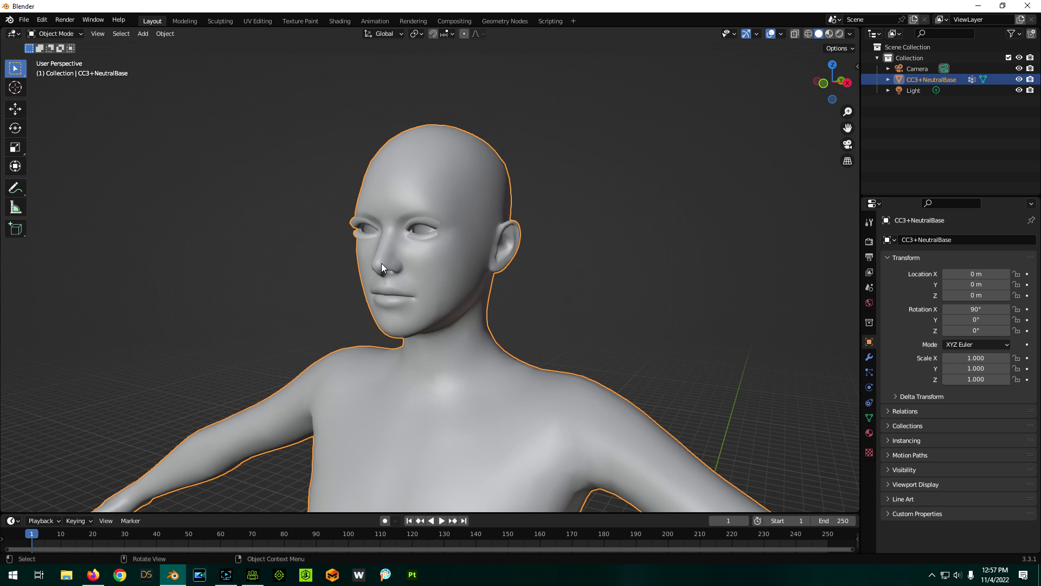
key("Tab")
left_click(396, 160)
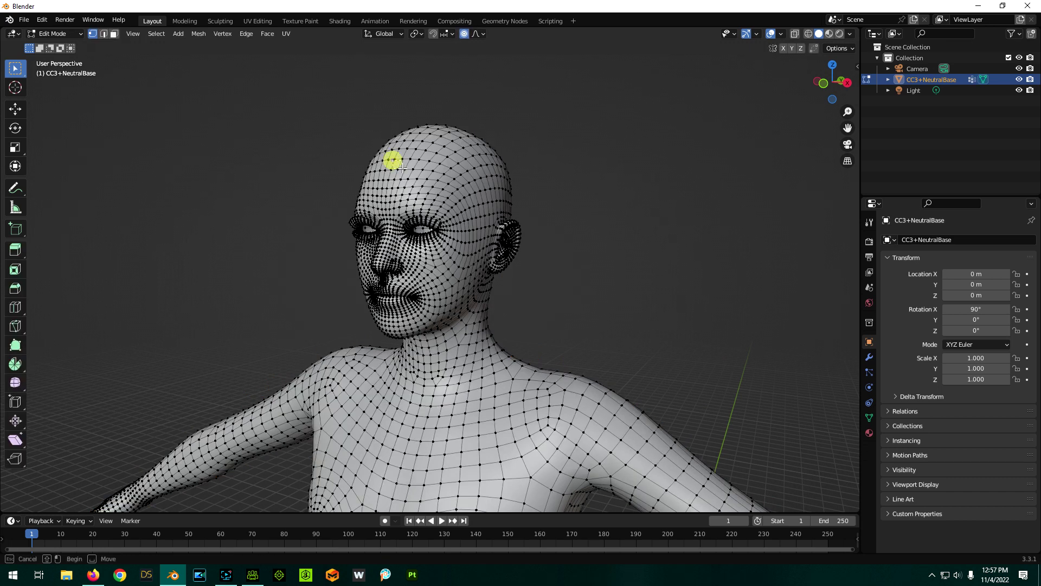
key("g")
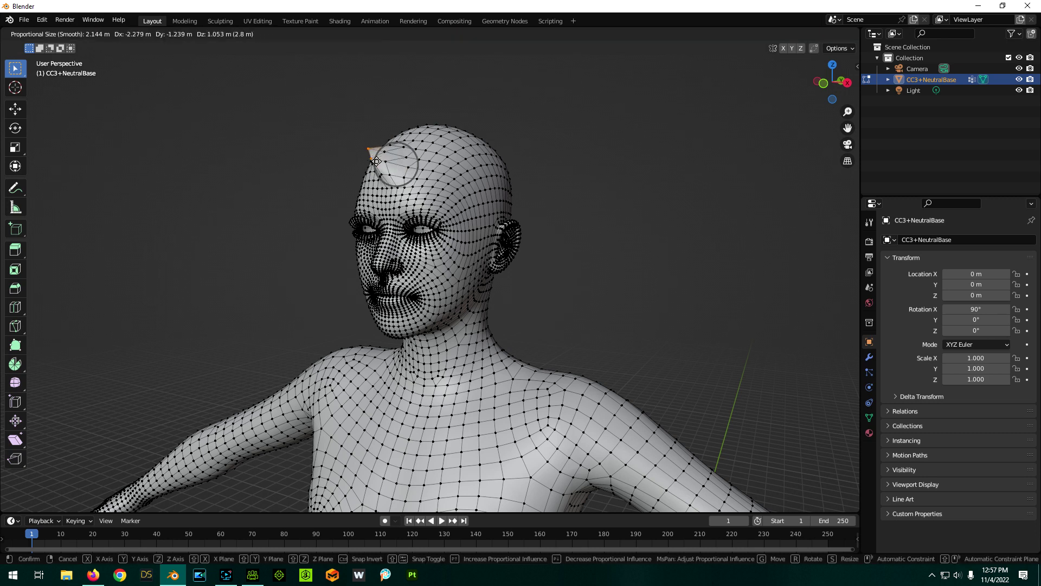
left_click(330, 147)
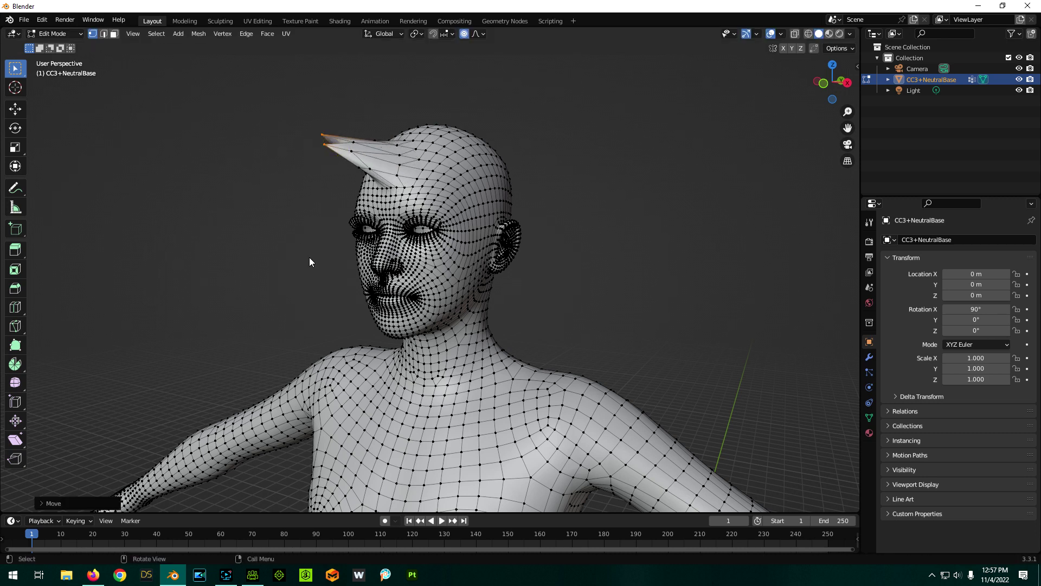
key("Tab")
scroll(288, 123, "down", 2)
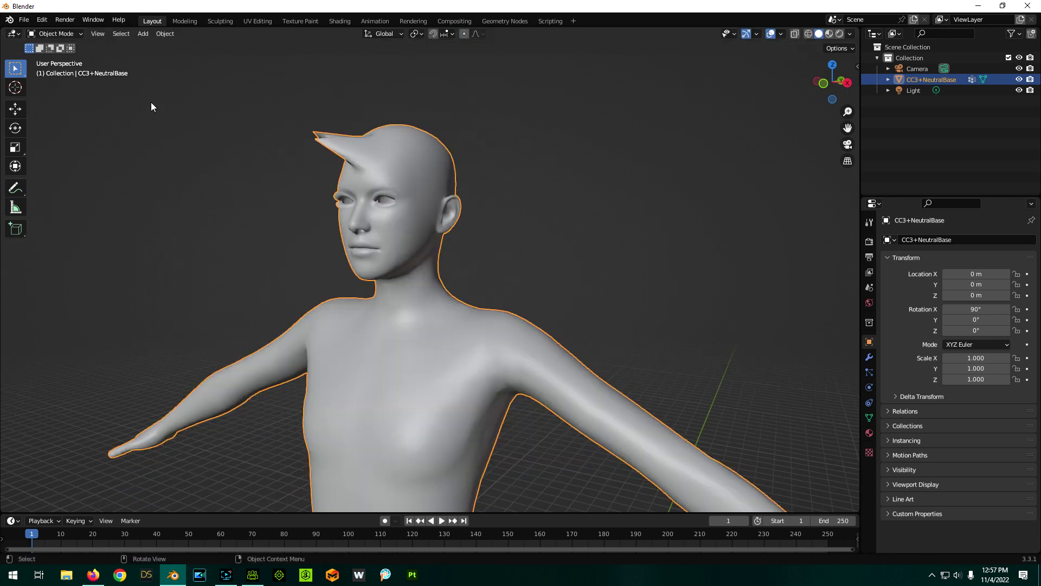
- Export the mesh as NewInLegacyOut_VertexGroups.obj with the legacy Wavefront exporter, using Selection Only, Polygroups and Keep Vertex Order
left_click(22, 20)
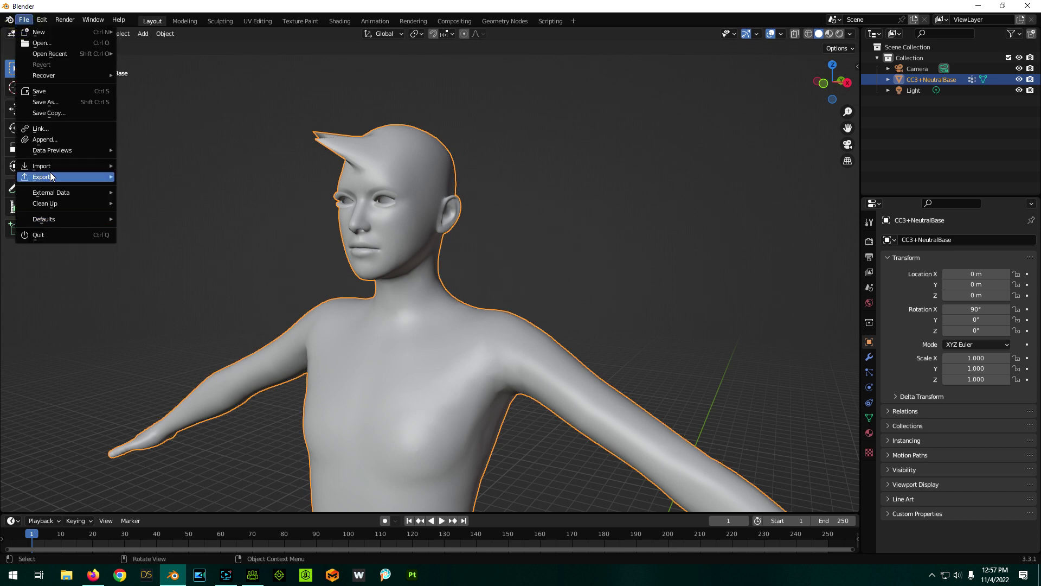
mouse_move(52, 177)
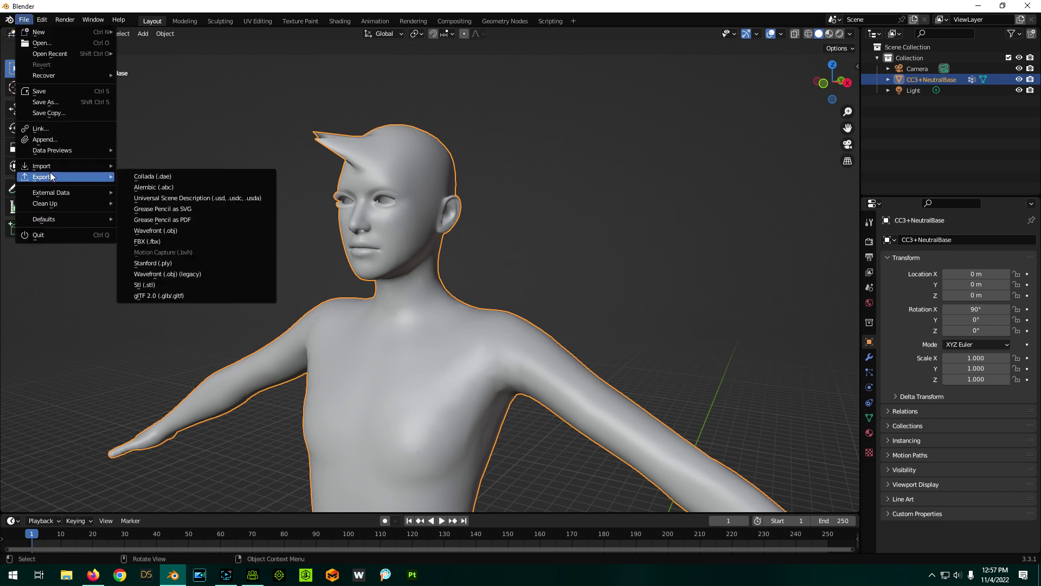
left_click(199, 274)
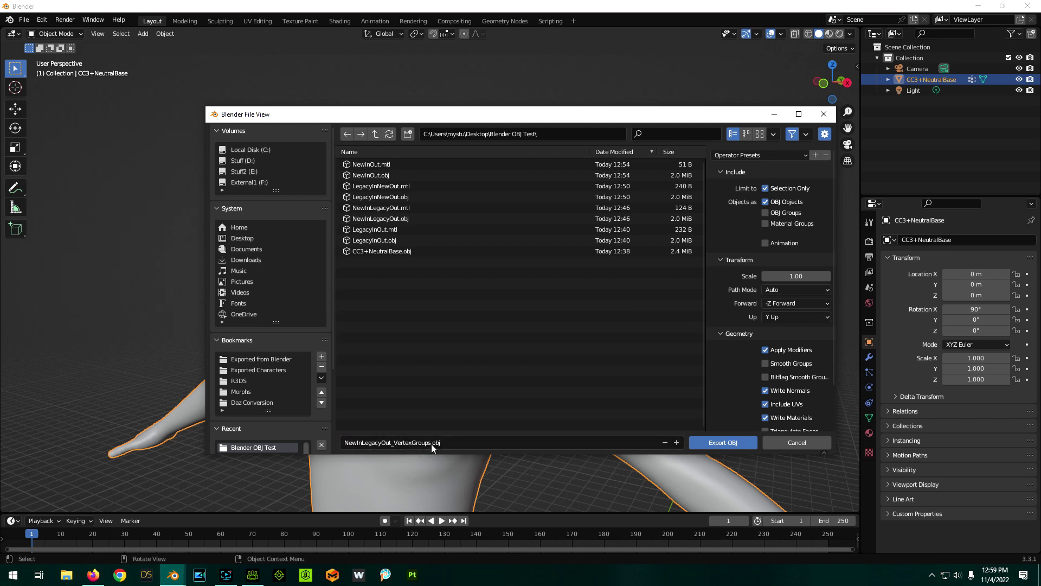
scroll(769, 363, "down", 2)
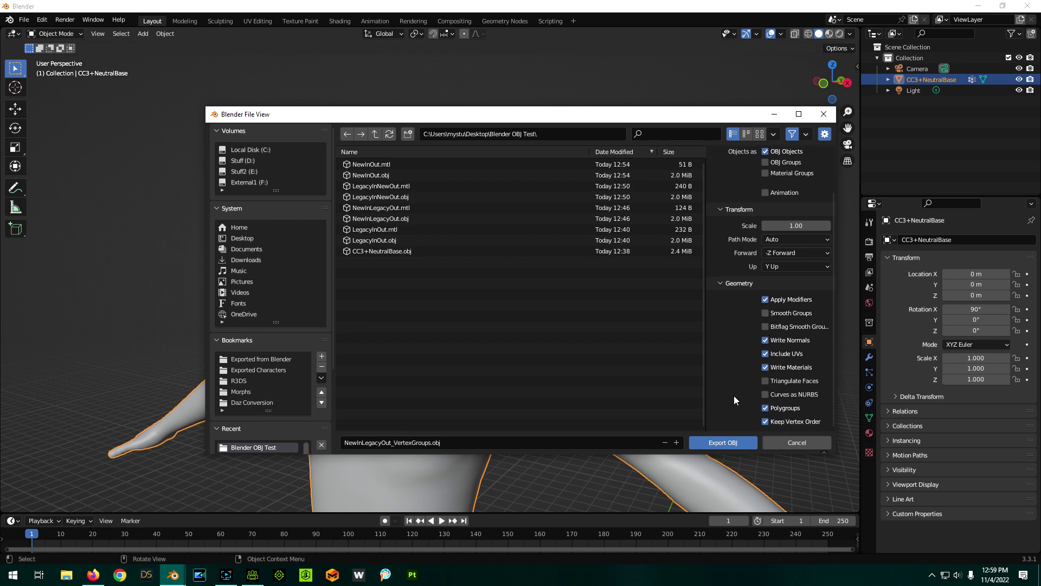
left_click(723, 442)
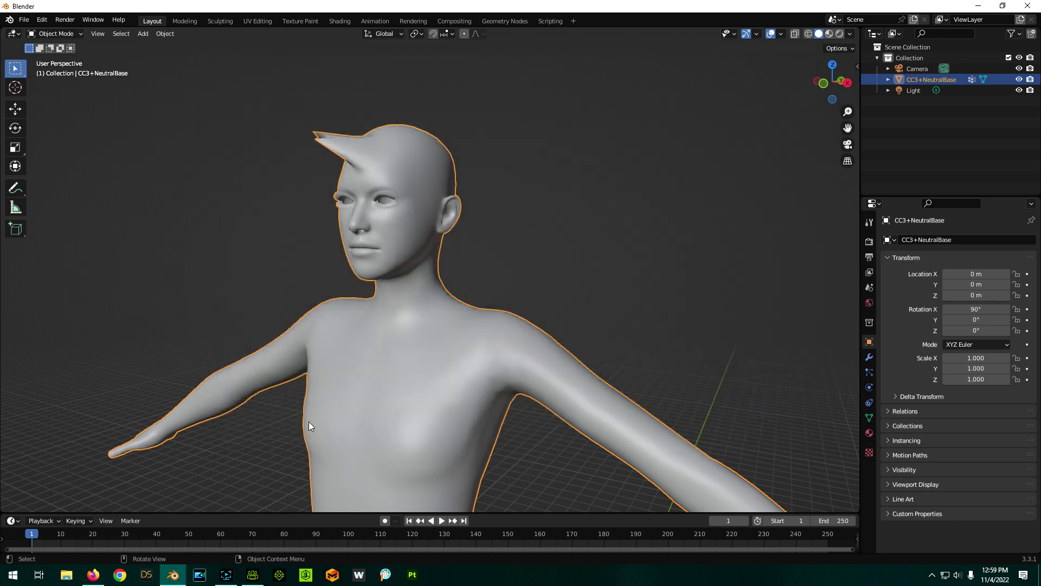
- In Character Creator, create a Head morph from NewInLegacyOut_VertexGroups.obj, and undo its application after inspecting the forehead horn
left_click(252, 576)
left_click(460, 484)
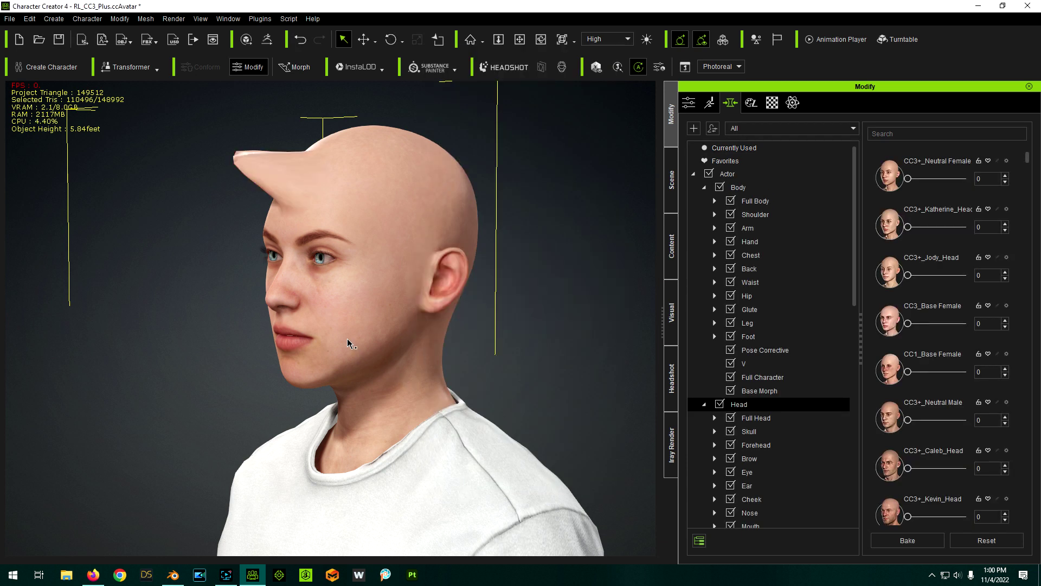
mouse_move(297, 323)
right_mouse_down()
mouse_move(354, 370)
mouse_move(543, 326)
mouse_move(623, 326)
mouse_move(337, 310)
mouse_move(135, 344)
mouse_move(852, 332)
mouse_move(303, 339)
right_mouse_up()
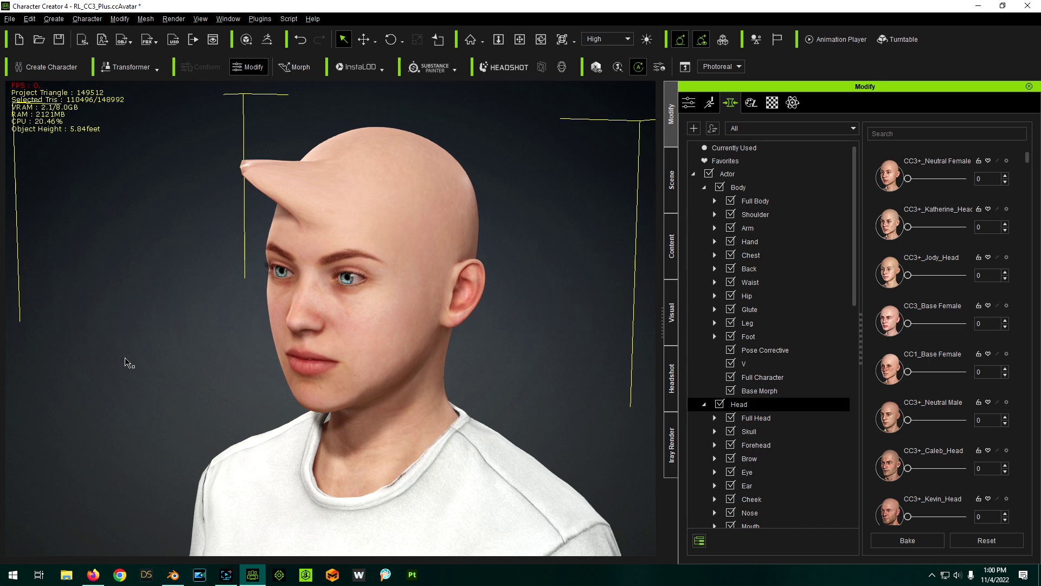
right_click_drag(131, 361, 573, 322)
right_click_drag(618, 326, 109, 352)
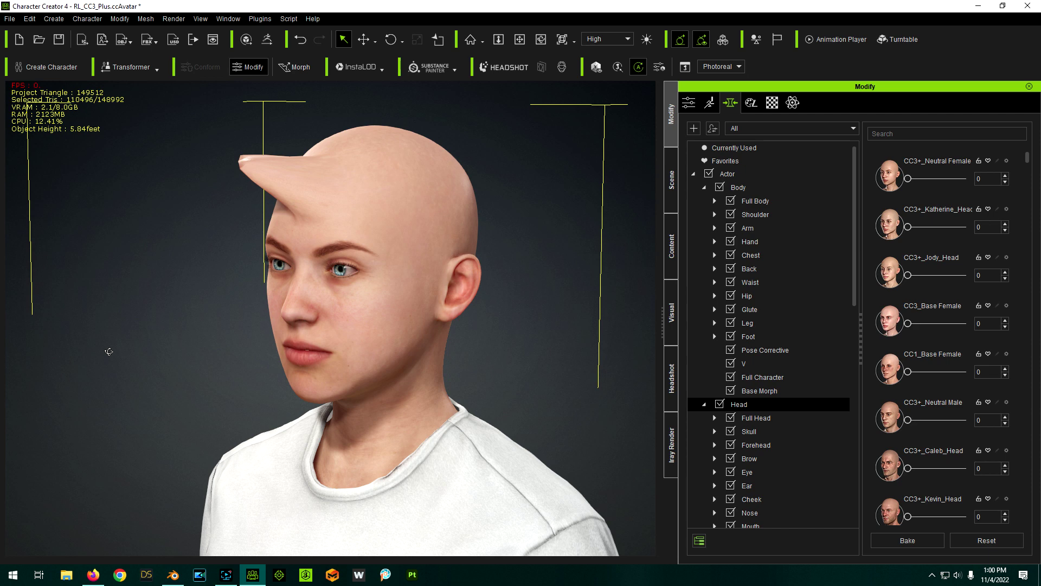
key("ctrl+z")
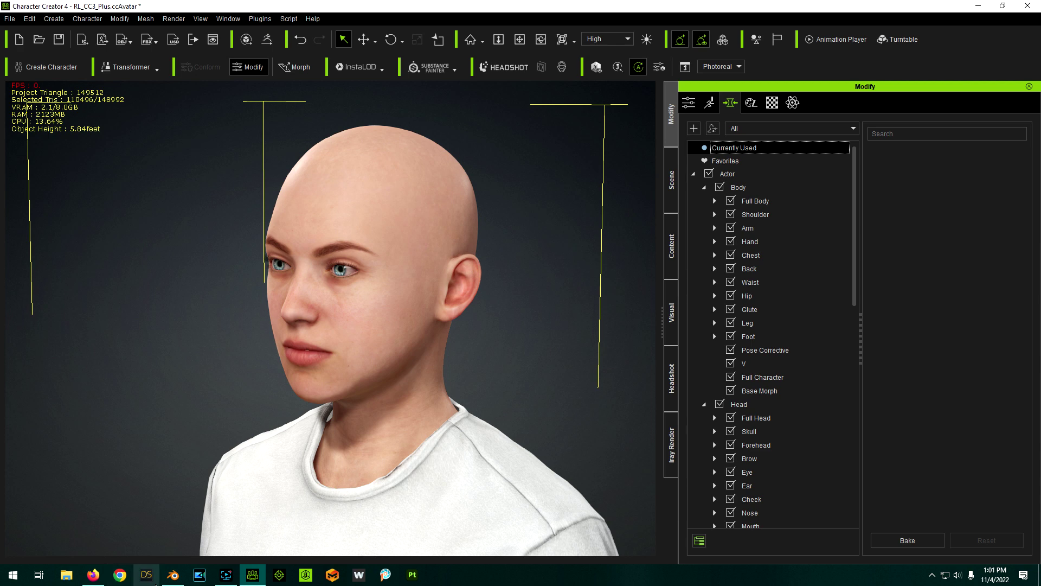
- In Blender, export the horned mesh as NewInOut_VertexGroups.obj with the new Wavefront exporter, using Object Groups and Vertex Groups
left_click(174, 575)
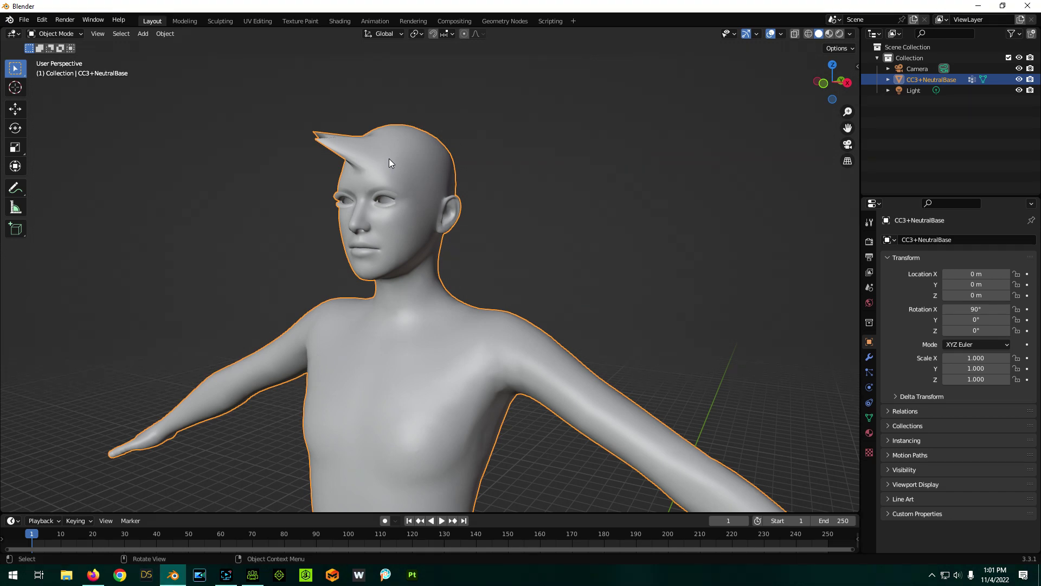
left_click(23, 20)
mouse_move(65, 177)
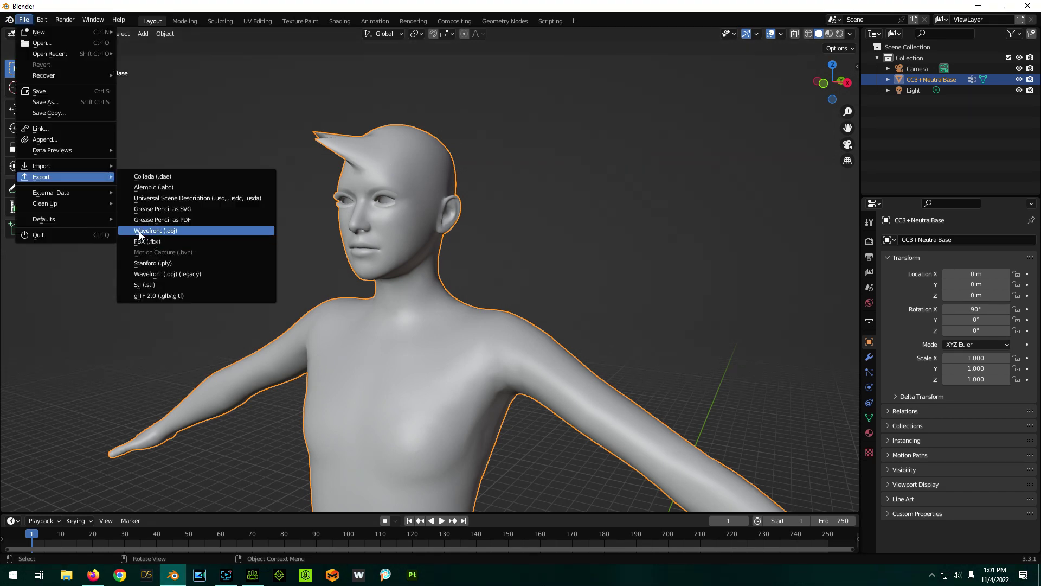
left_click(139, 230)
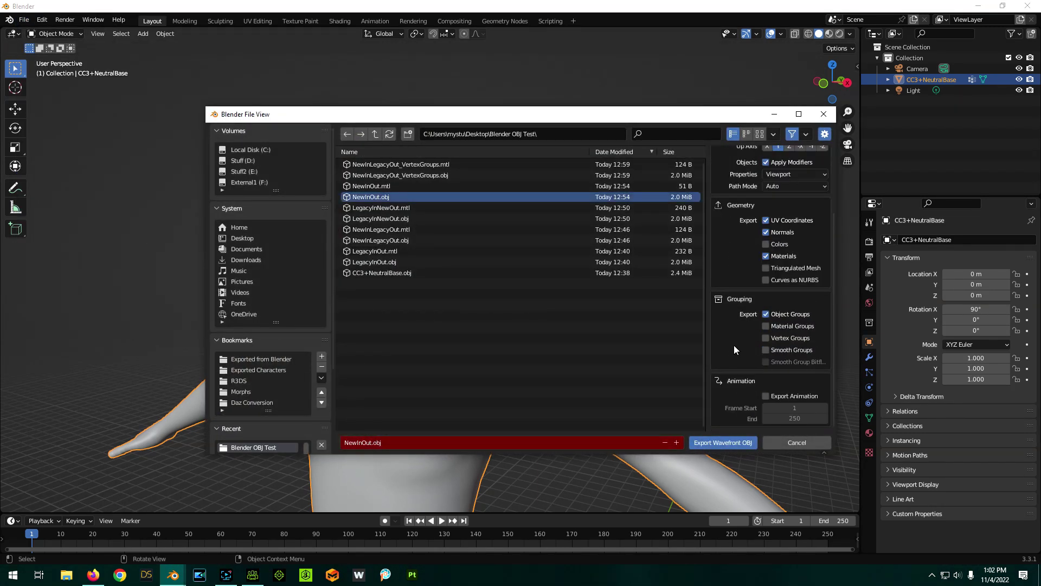
left_click(766, 338)
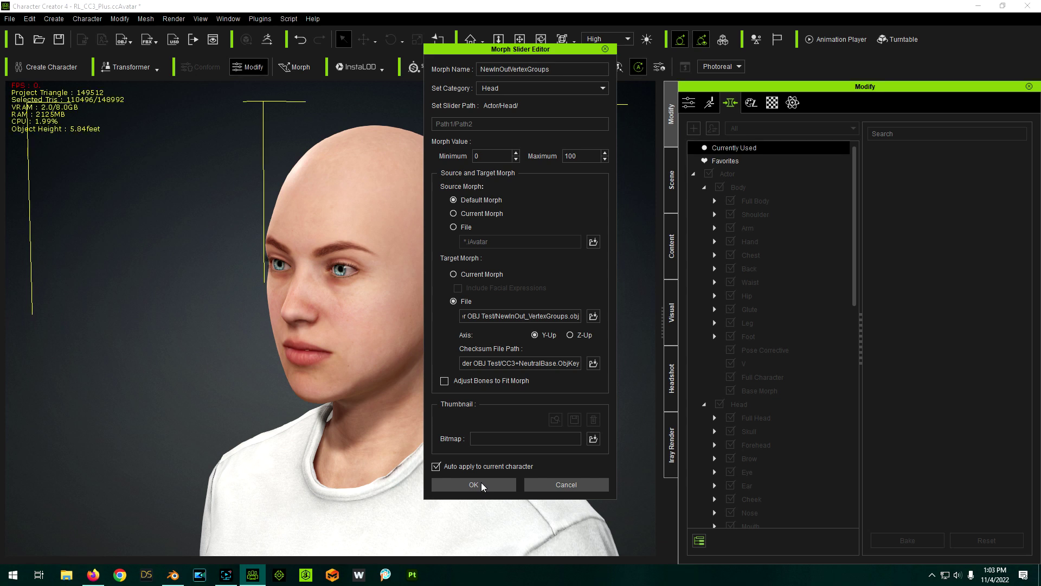
- In Character Creator, create Head morph slider NewInOutVertexGroups from NewInOut_VertexGroups.obj with Default Morph as source, and test its slider
left_click(482, 485)
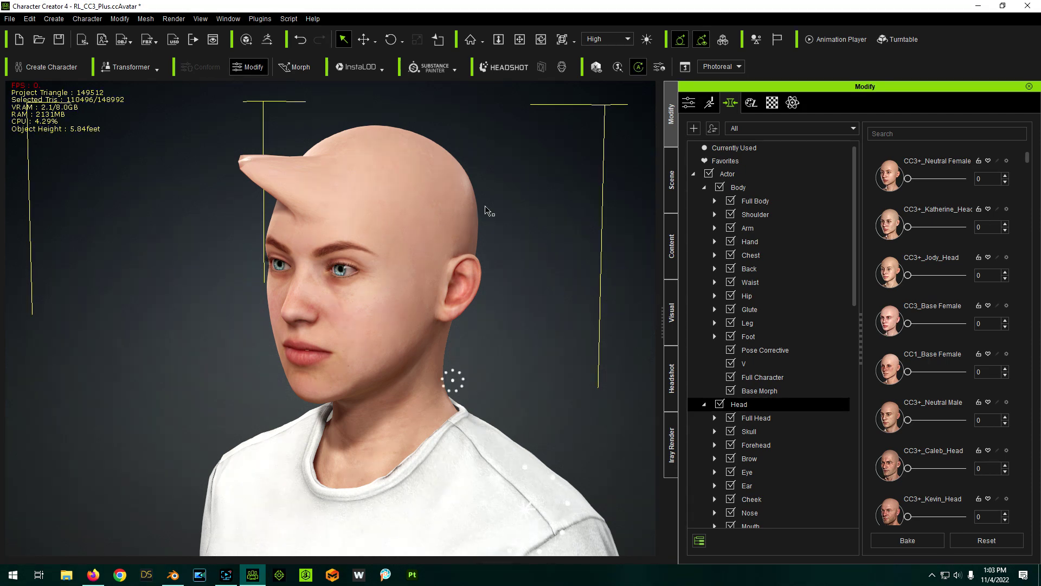
left_click(733, 148)
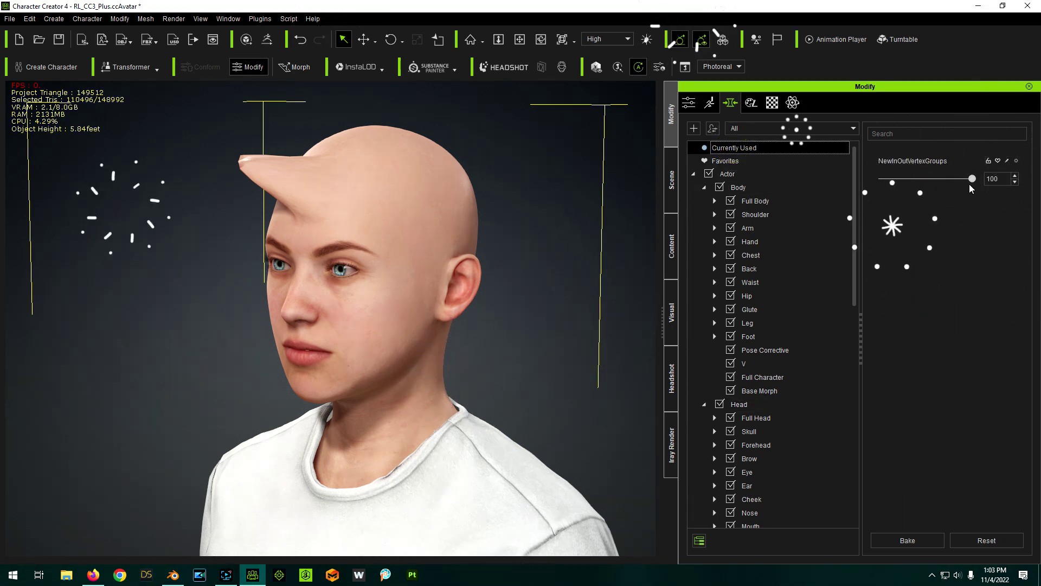
mouse_move(971, 179)
left_mouse_down()
mouse_move(838, 190)
mouse_move(987, 179)
left_mouse_up()
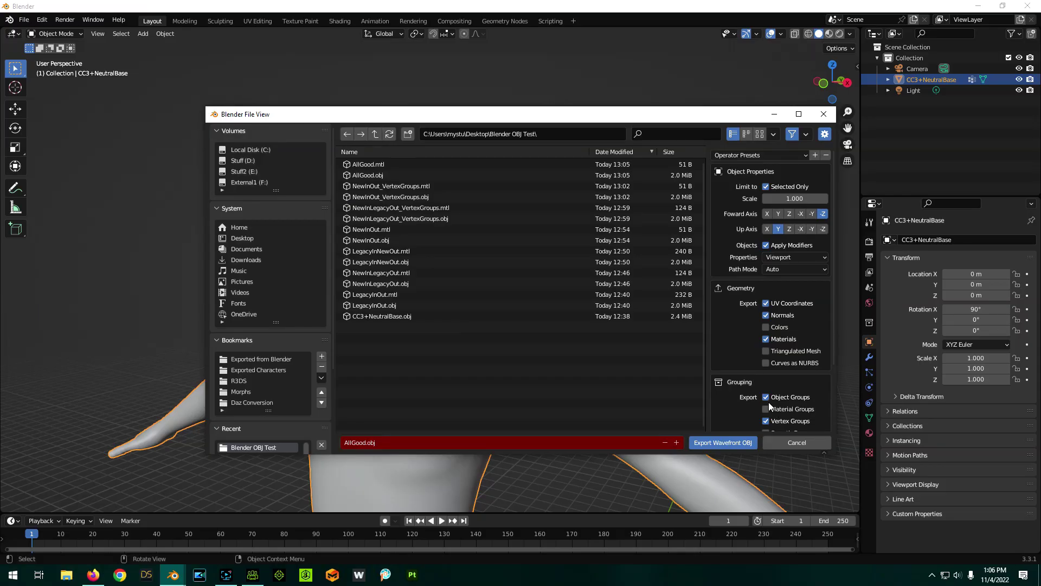
- In Blender, export the mesh as NoObjectGroups.obj with the new Wavefront exporter, disabling Object Groups and keeping Vertex Groups
left_click(766, 396)
scroll(731, 354, "down", 2)
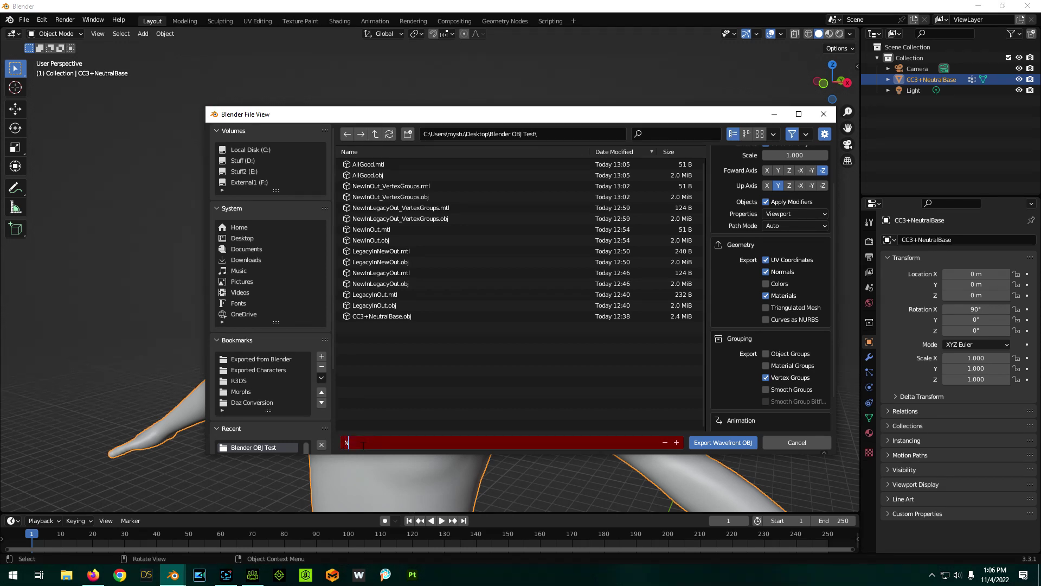
type("bjectGroups")
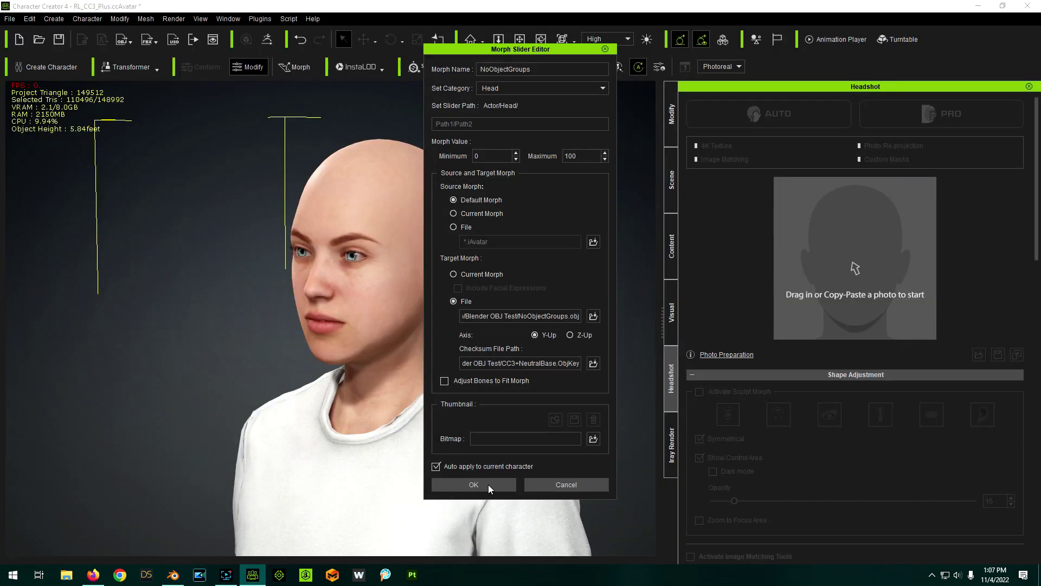
- In Character Creator, create Head morph slider NoObjectGroups from NoObjectGroups.obj with checksum file CC3+NeutralBase.ObjKey, and deselect the character
left_click(488, 484)
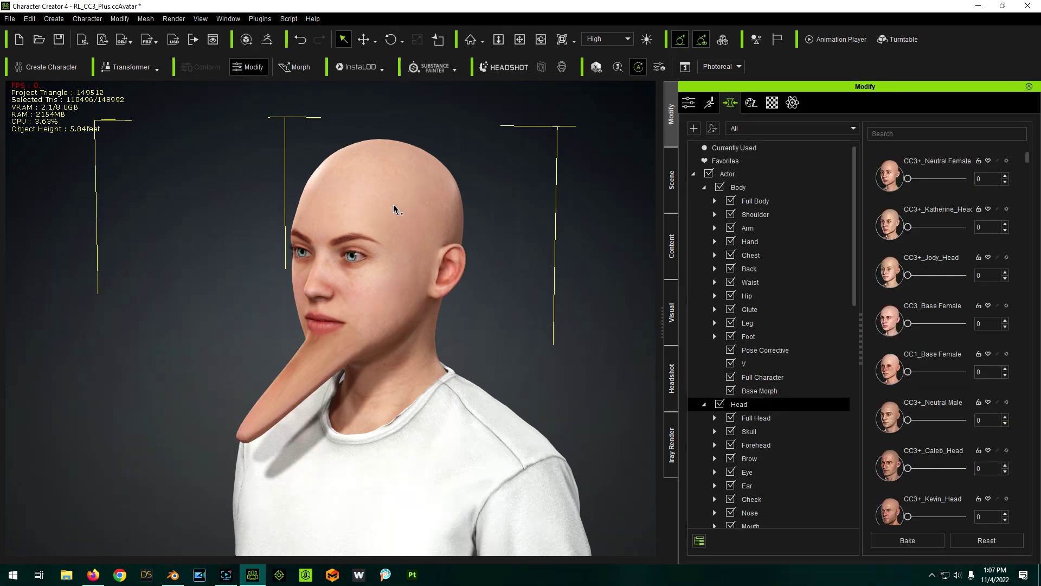
left_click(178, 442)
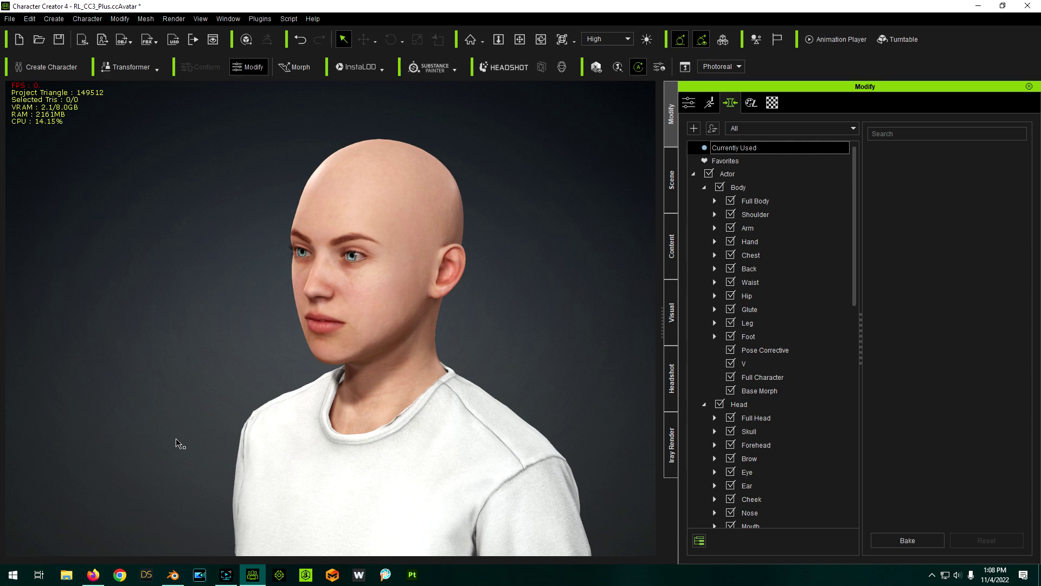
- In Blender, import the CC3+NeutralBase mesh with the new Wavefront importer, enabling Vertex Groups
left_click(174, 575)
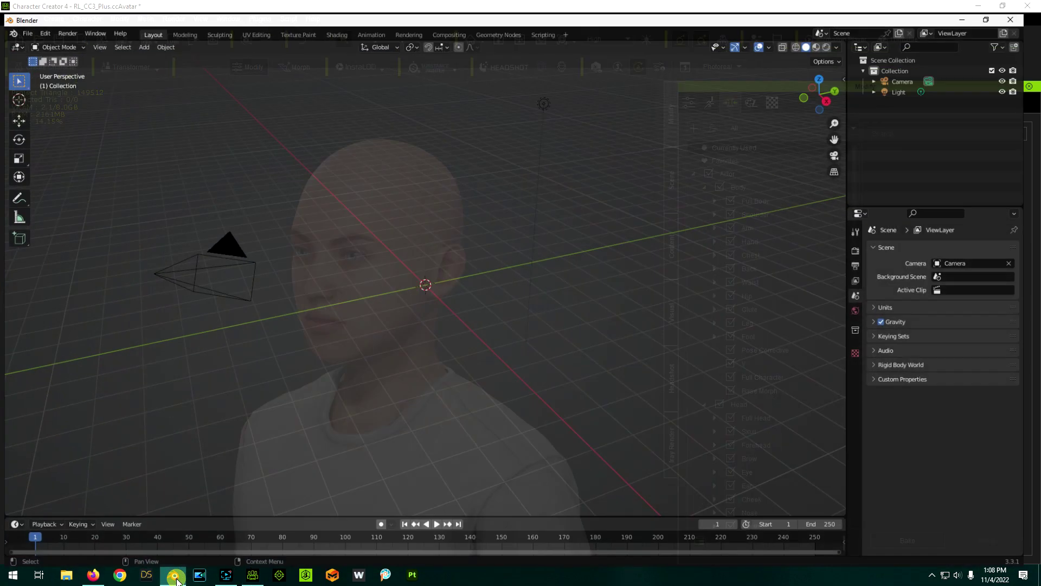
left_click(25, 20)
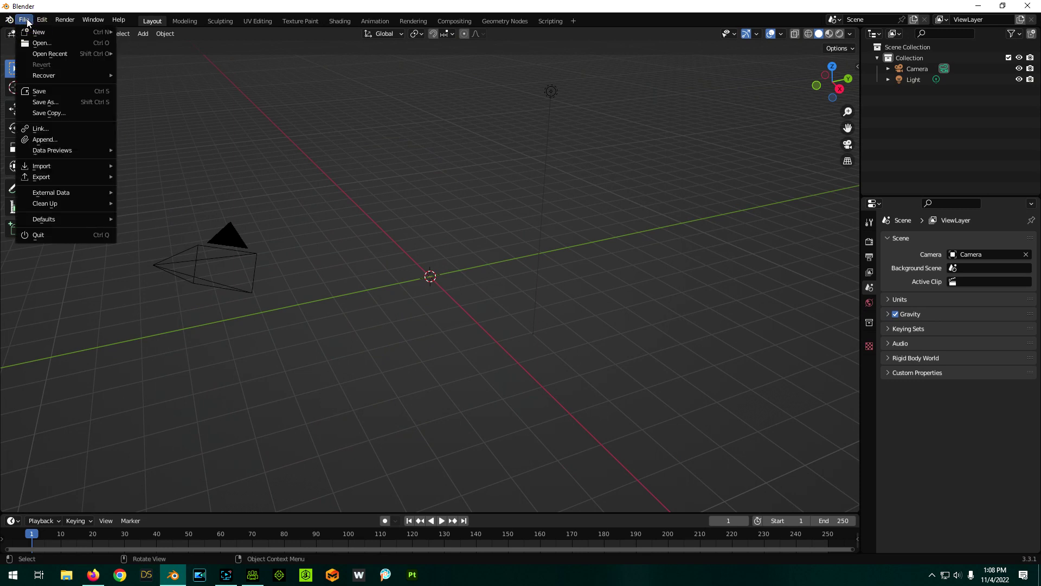
mouse_move(91, 168)
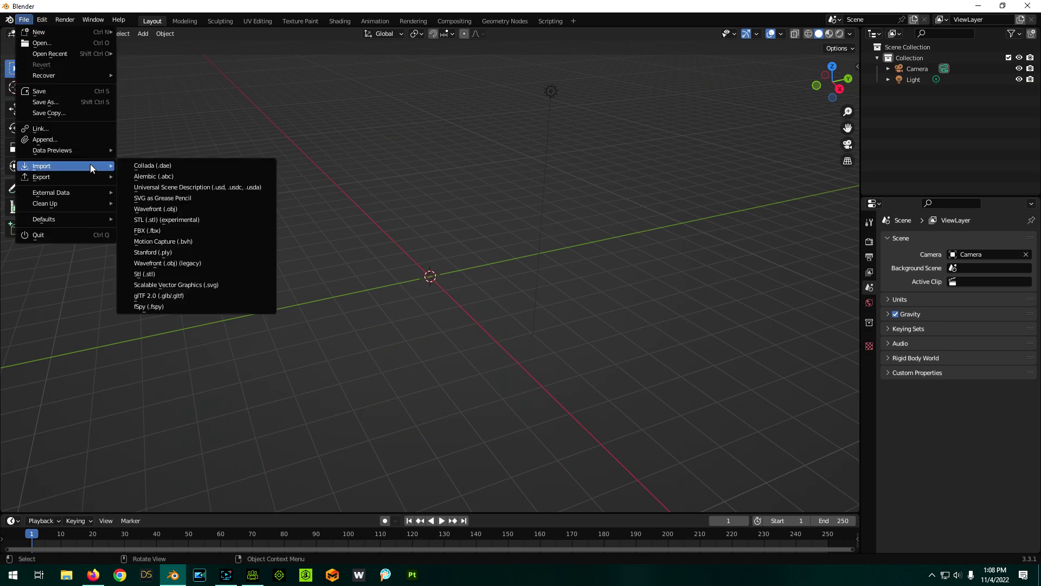
left_click(155, 209)
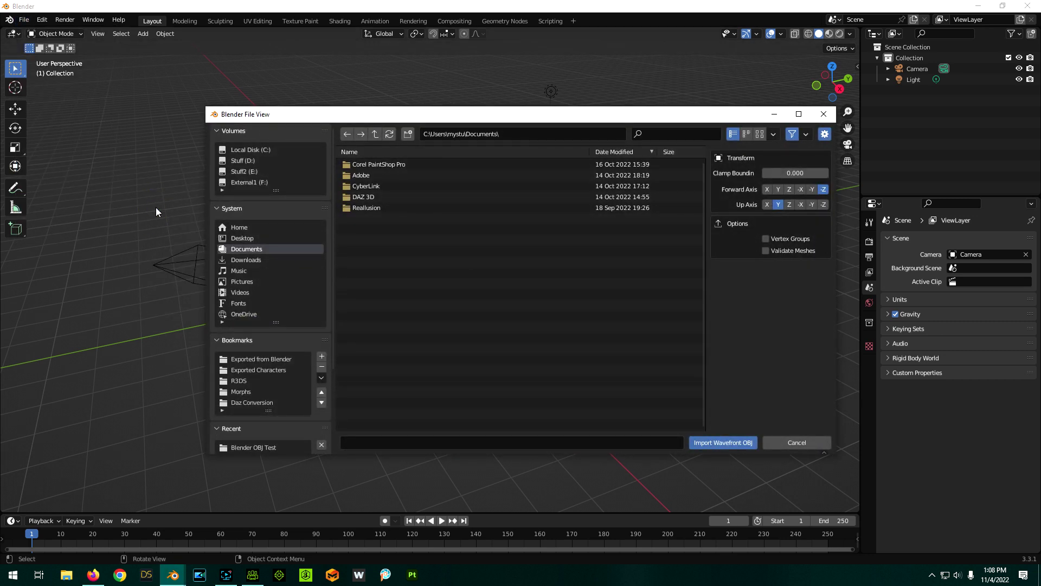
left_click(765, 239)
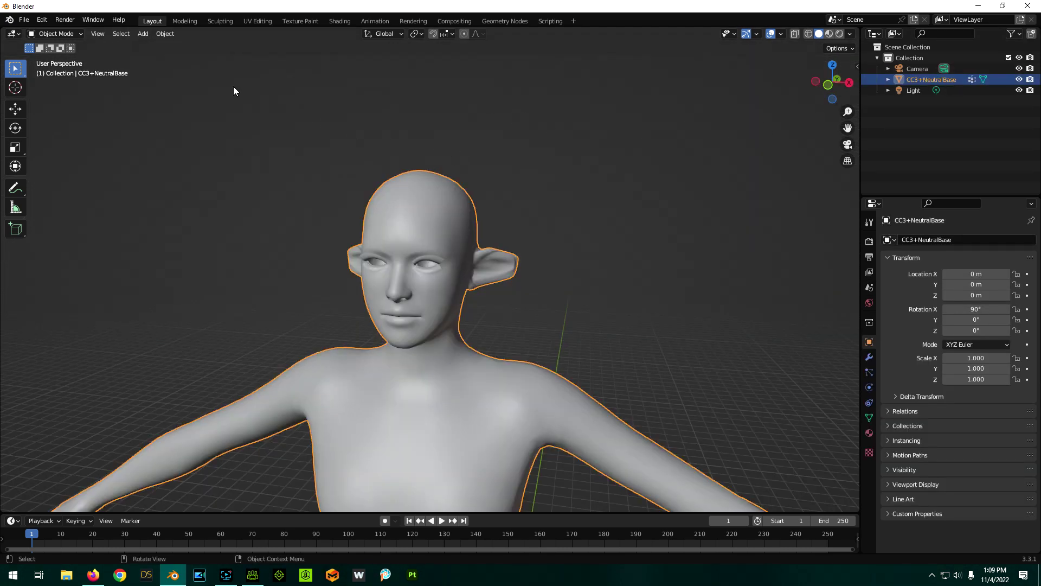
- Export the big-eared mesh as ItWorks.obj with the new Wavefront exporter, enabling Selected Only and Vertex Groups while leaving Object Groups off
left_click(24, 20)
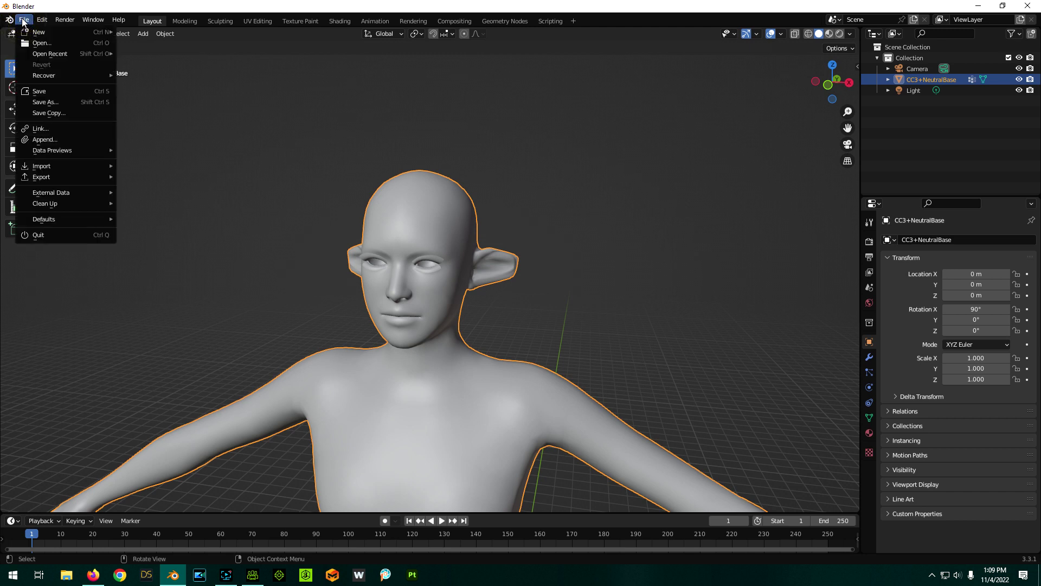
mouse_move(48, 179)
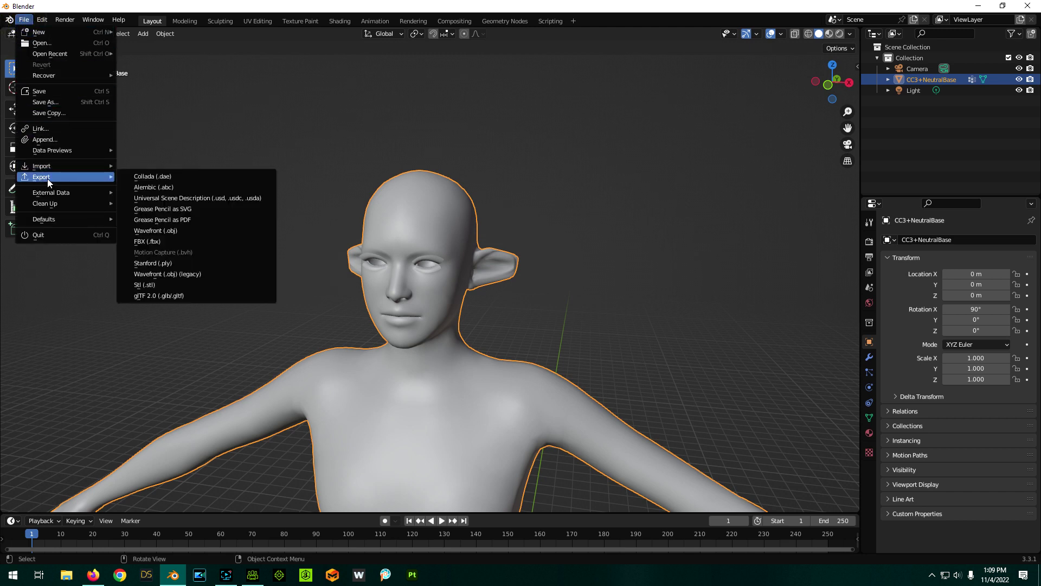
left_click(158, 234)
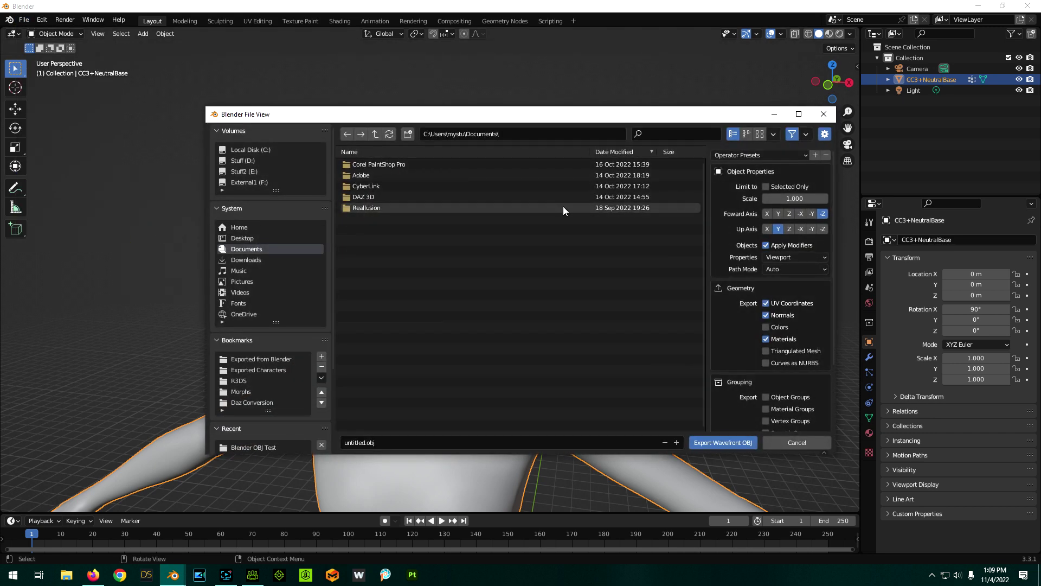
left_click(766, 186)
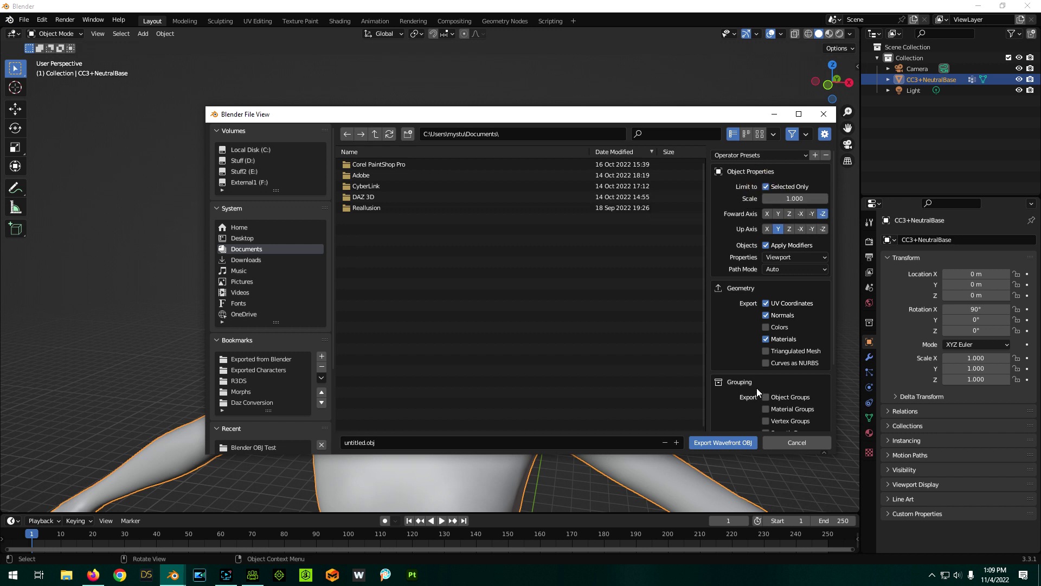
scroll(733, 325, "down", 2)
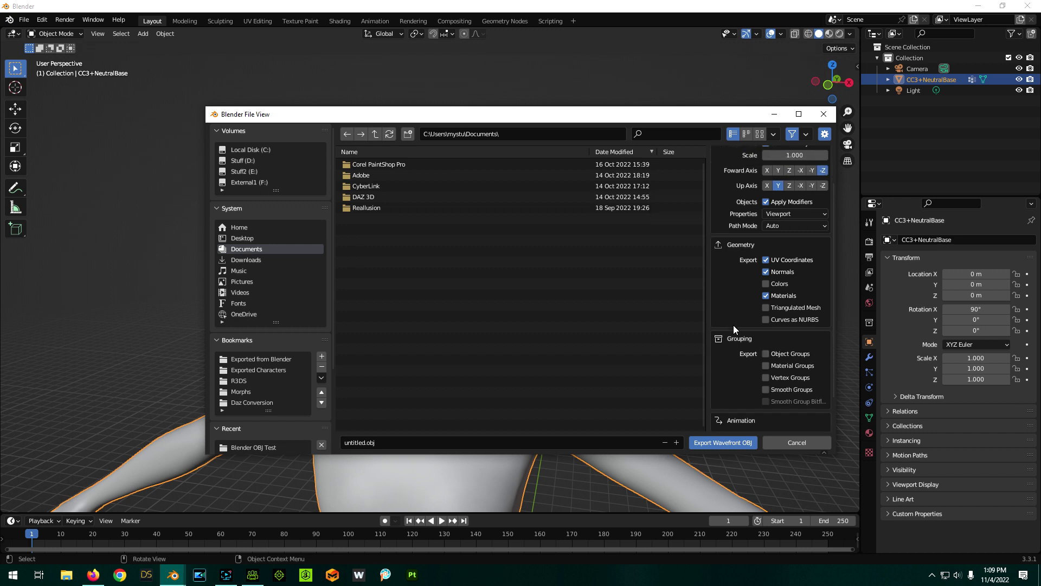
left_click(766, 377)
scroll(735, 378, "up", 2)
scroll(735, 378, "down", 2)
left_click(723, 442)
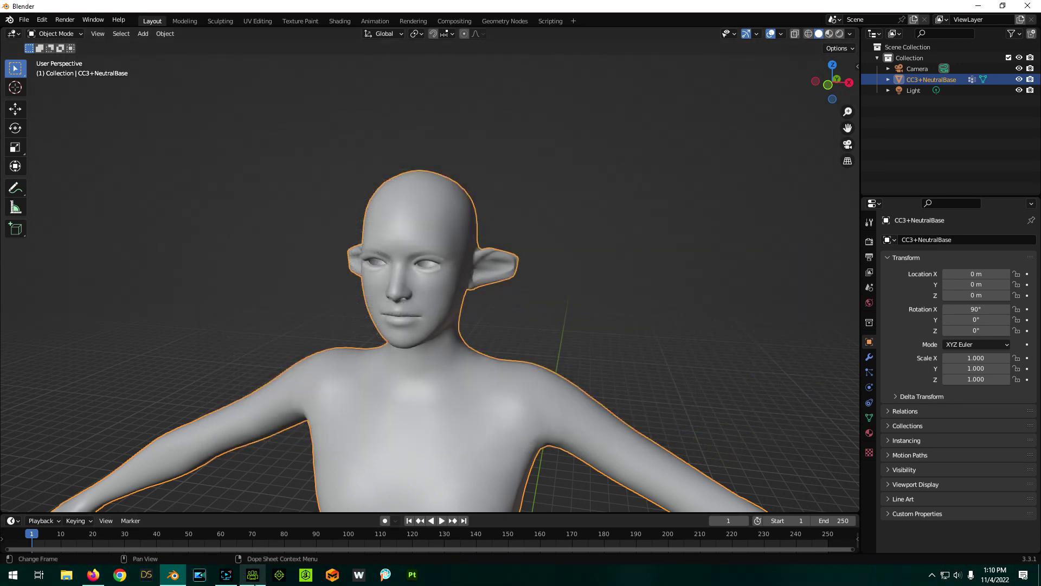
- In Character Creator, create Head morph slider ItWorks from ItWorks.obj with Default Morph as source and checksum file CC3+NeutralBase.ObjKey
left_click(254, 575)
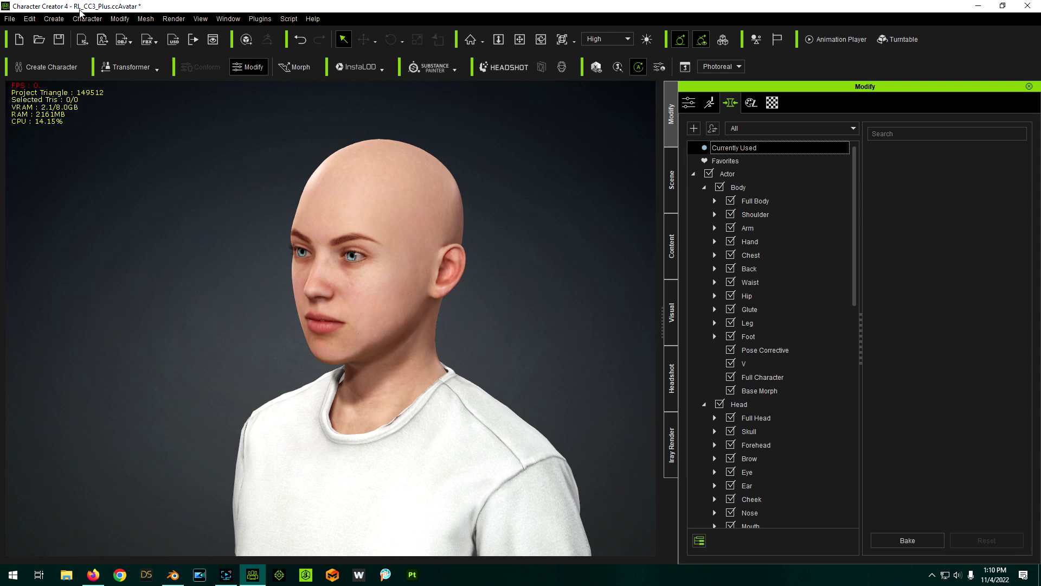
left_click(53, 19)
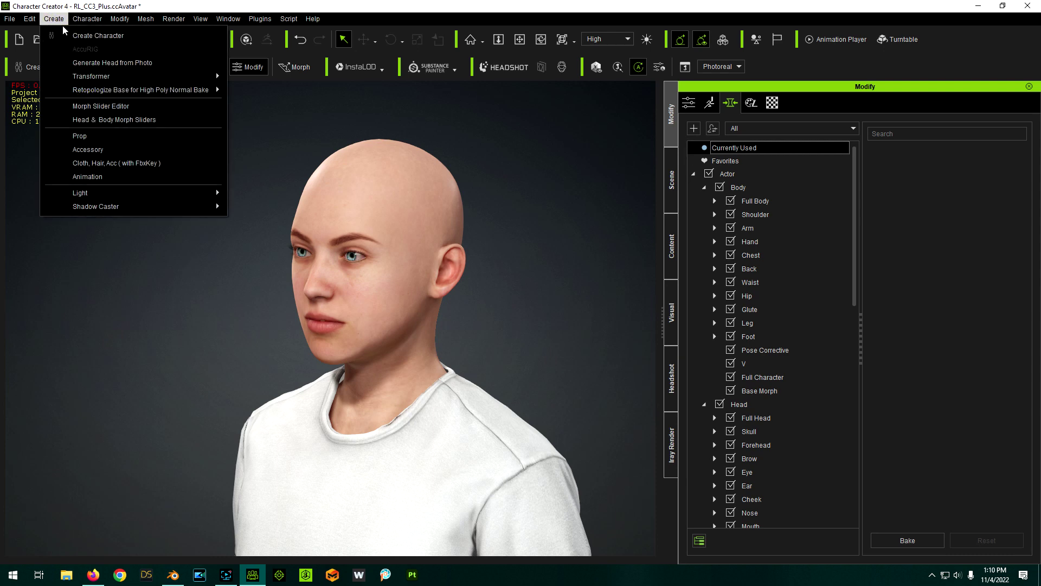
left_click(85, 106)
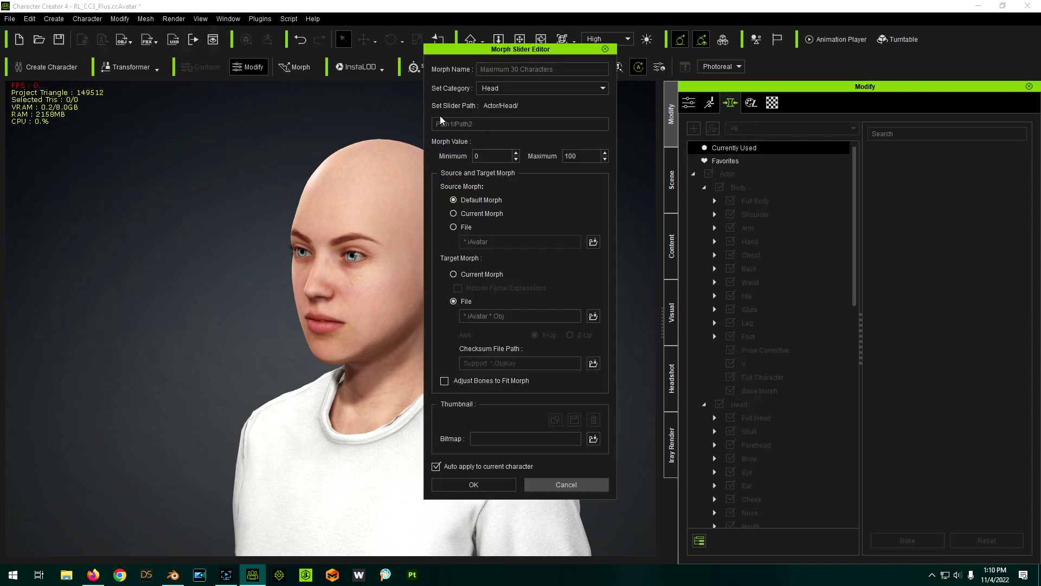
left_click(497, 75)
type("ItWorks")
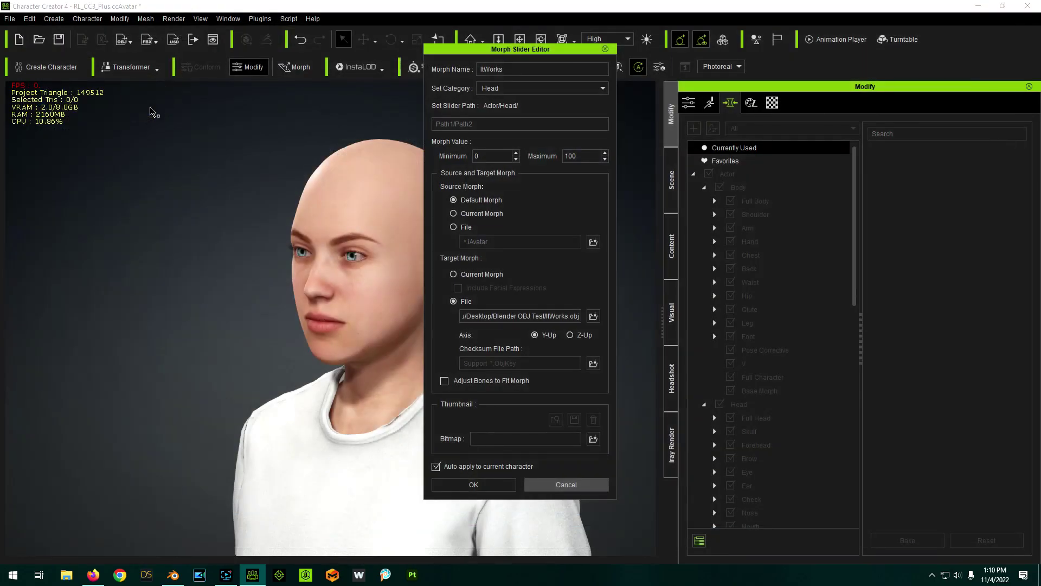
left_click(594, 363)
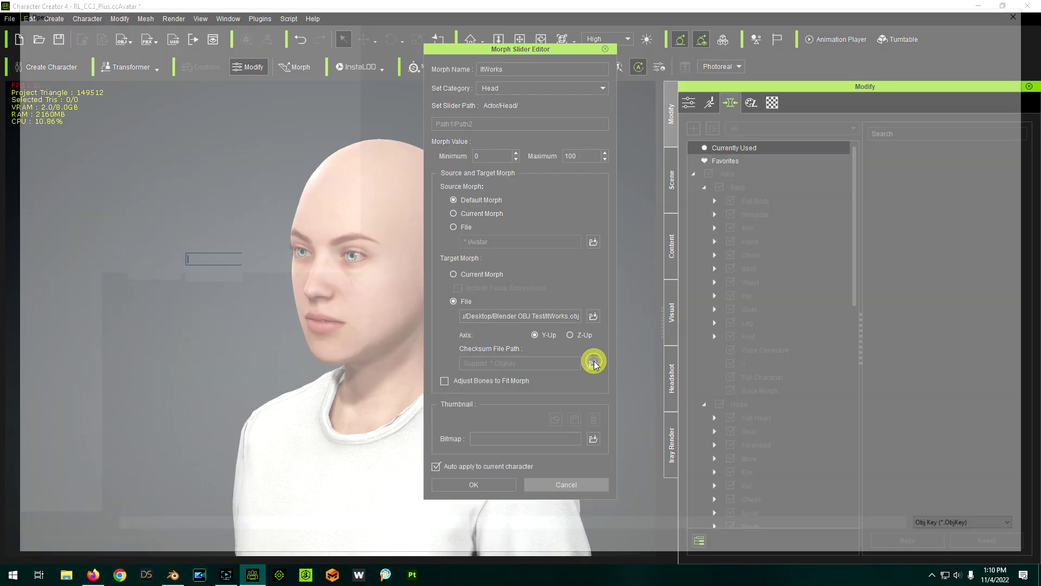
double_click(138, 79)
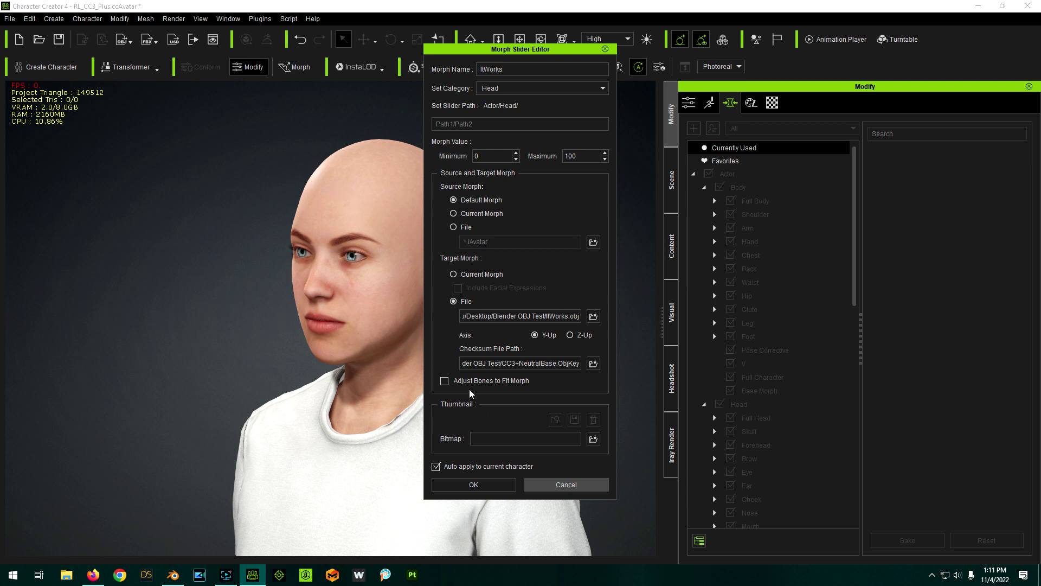
left_click(473, 485)
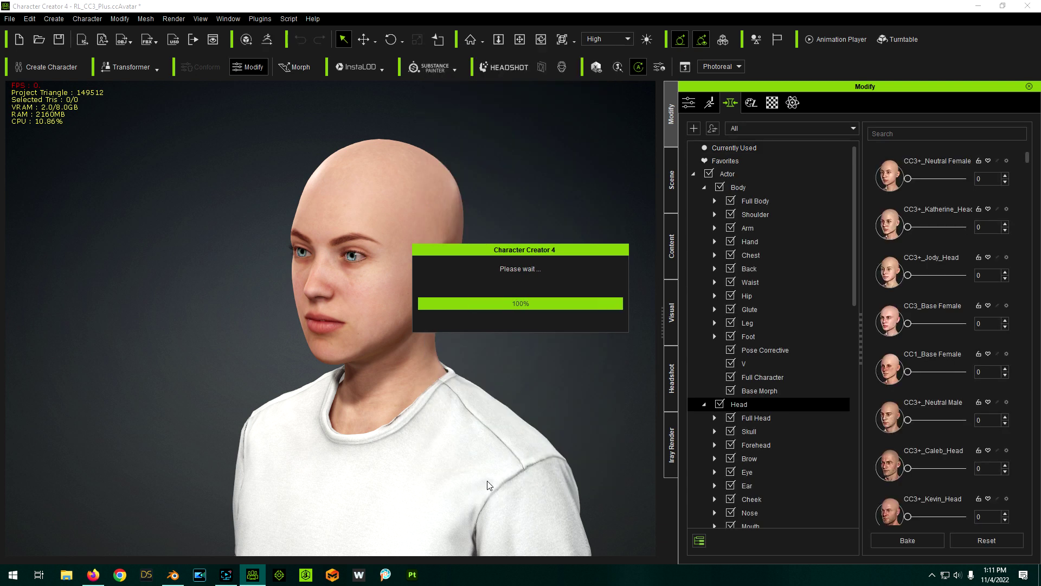
- Show the currently used morphs and test the ItWorks slider at 100 on the ears, ending with it at 0
left_click(724, 149)
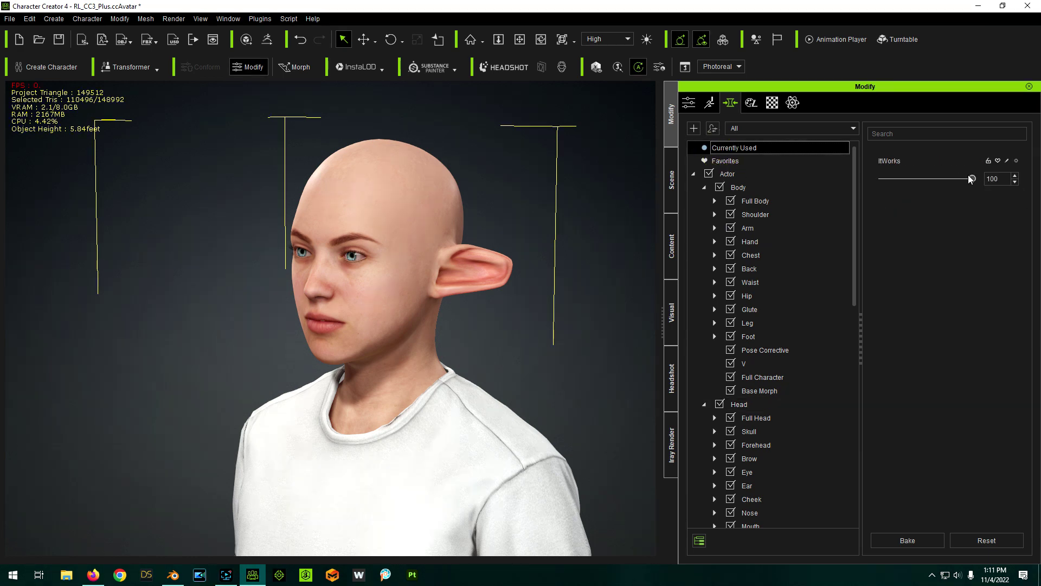
mouse_move(959, 179)
left_mouse_down()
mouse_move(882, 179)
mouse_move(972, 179)
left_mouse_up()
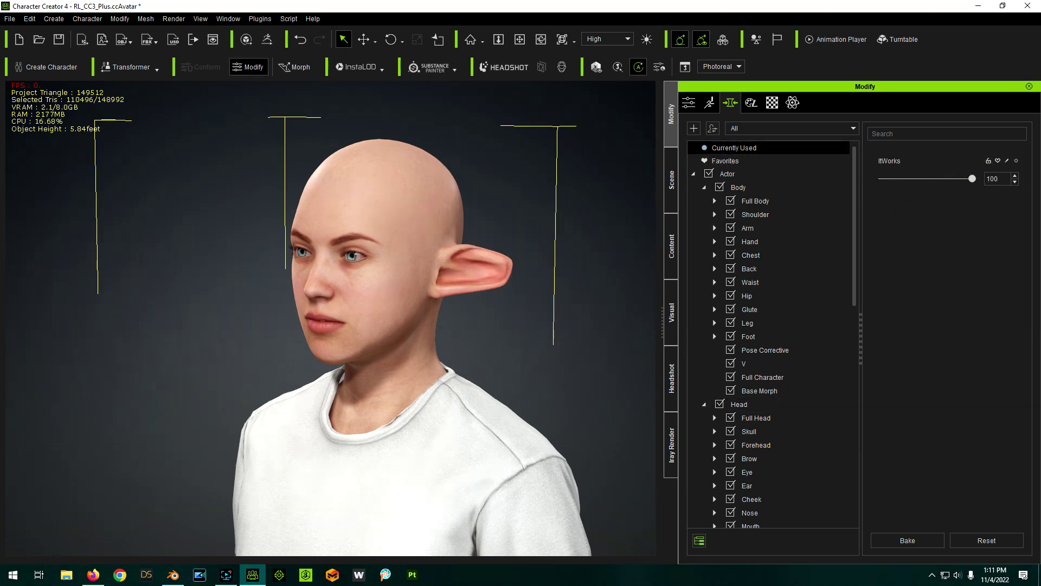
right_click_drag(359, 347, 384, 344)
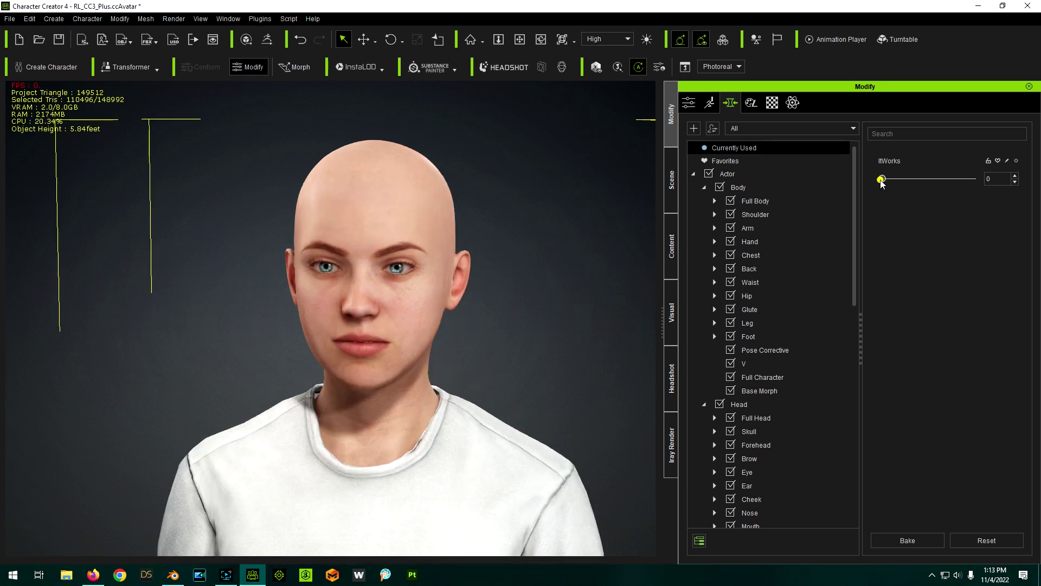
left_click_drag(883, 179, 879, 214)
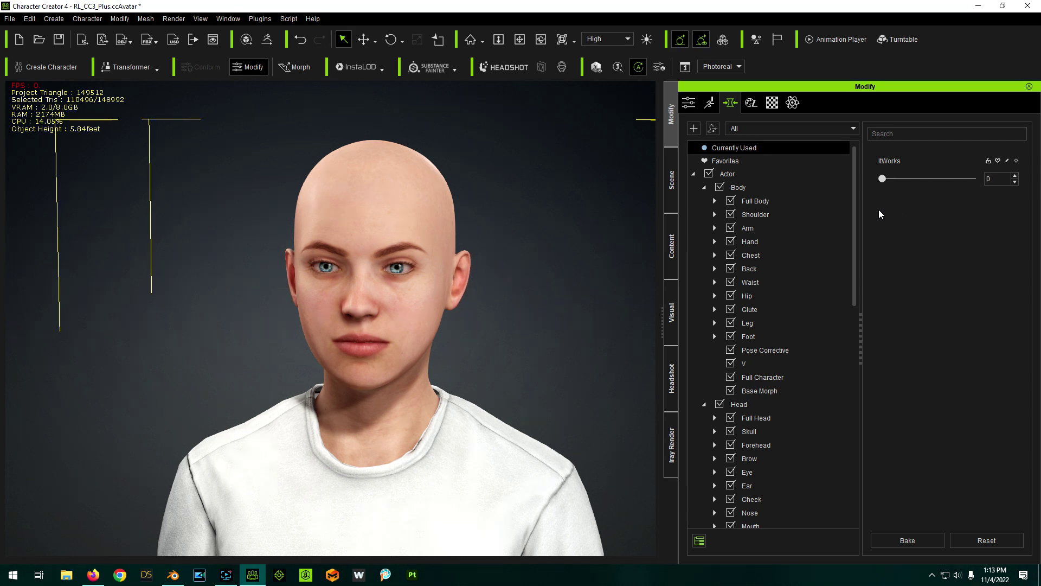